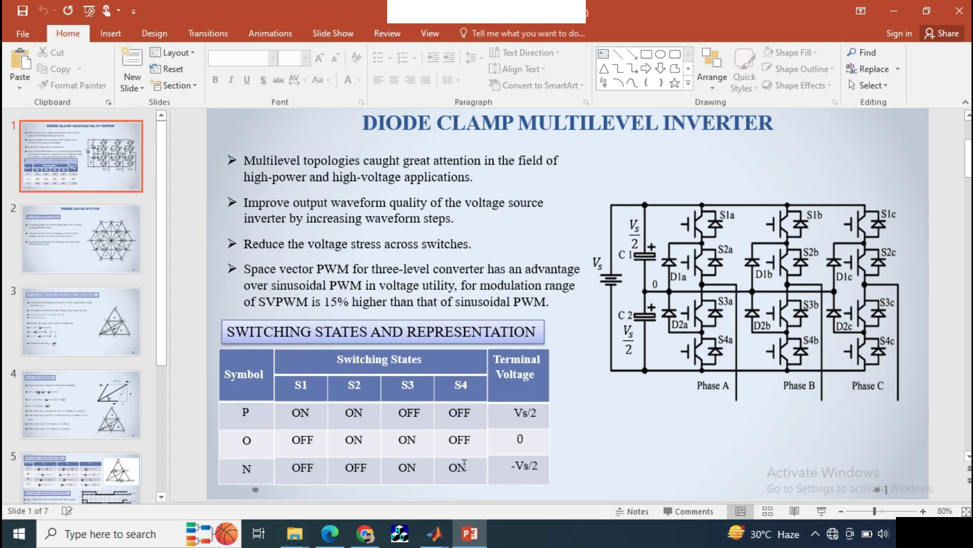
Review the slides on three-level SVPWM sector representation and on vector combination and switching time in a region.
left_click(84, 220)
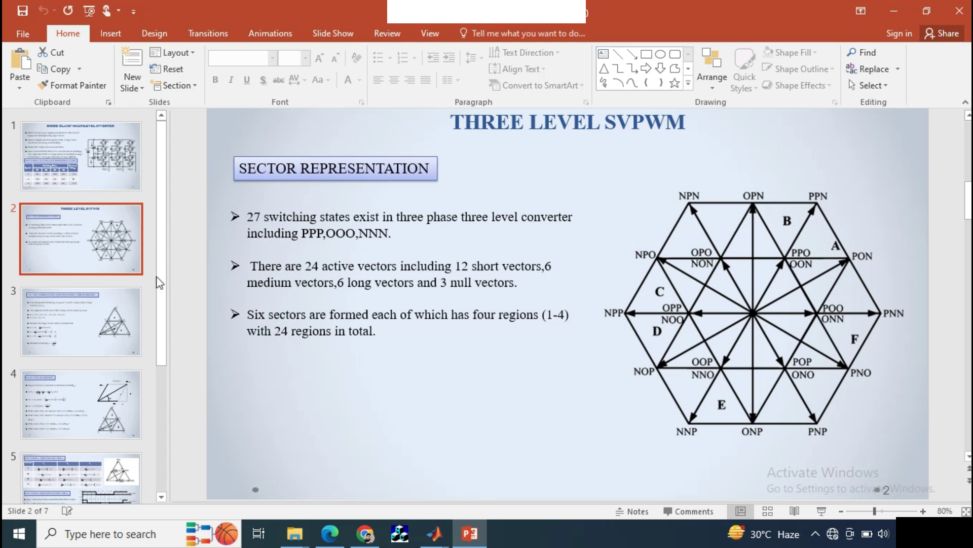
left_click(67, 305)
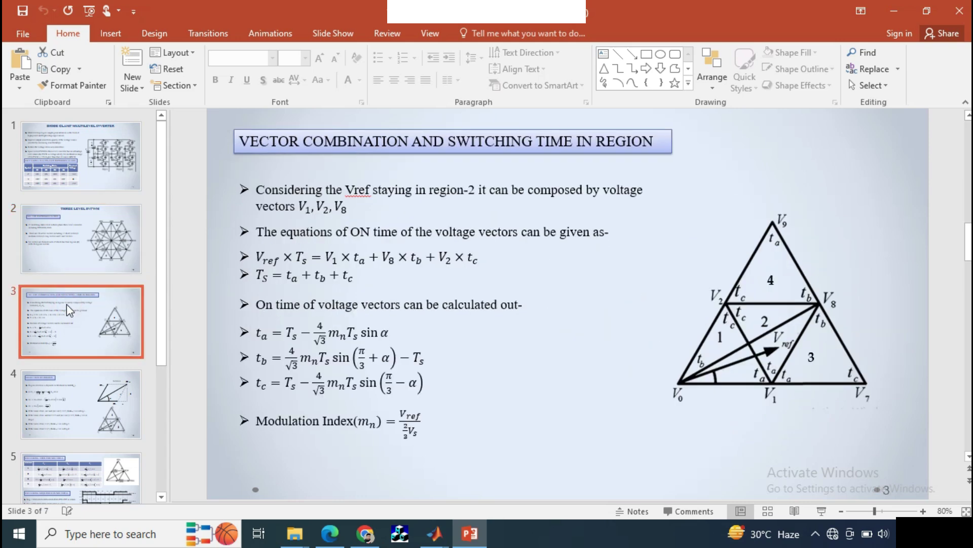
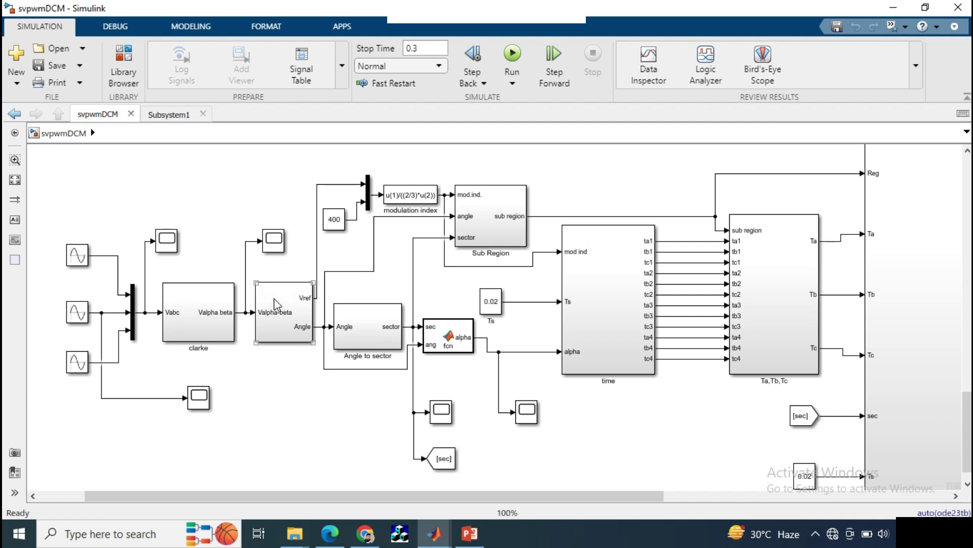
In the svpwmDCM Simulink model, inspect the subsystem that derives Vref and Angle from Valpha-beta, and return to the main model.
key("ctrl+g")
double_click(278, 294)
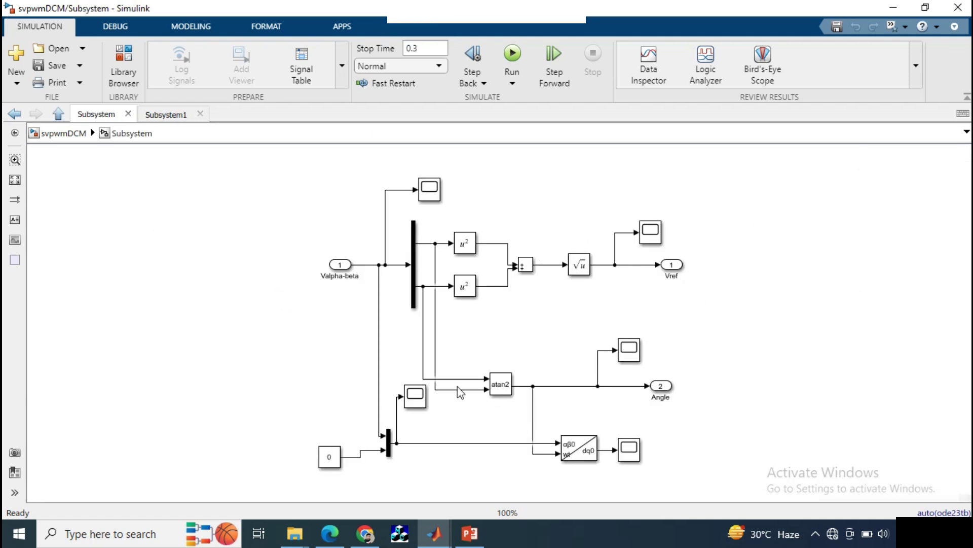
left_click(60, 132)
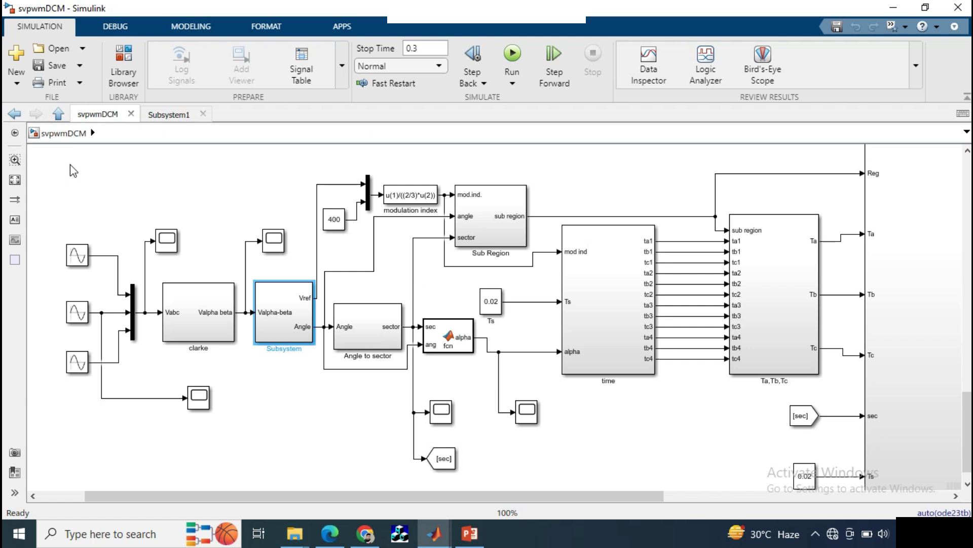
left_click(318, 395)
left_click_drag(373, 496, 388, 496)
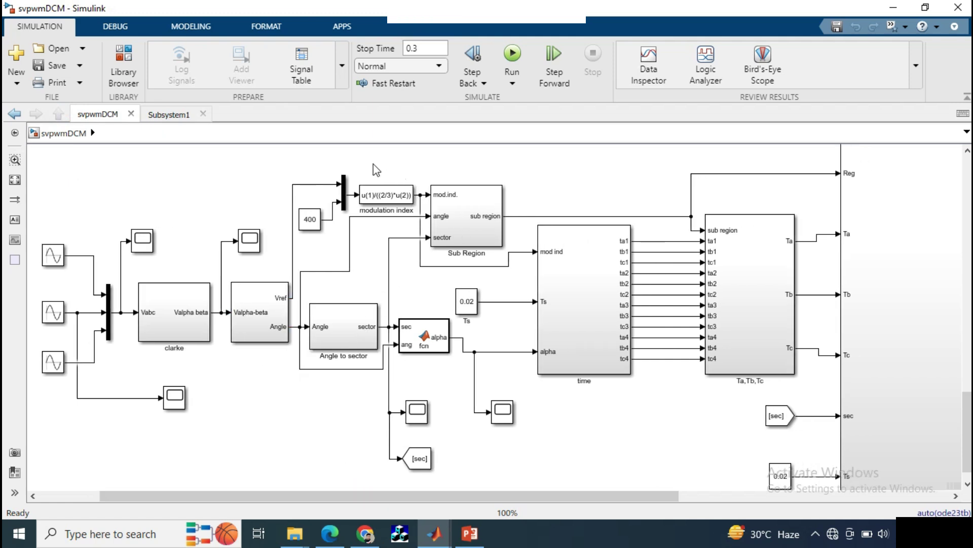
Inspect the code of the MATLAB Function block that computes alpha from sector and angle, and return to the model.
left_click(410, 201)
left_click(464, 168)
left_click(425, 339)
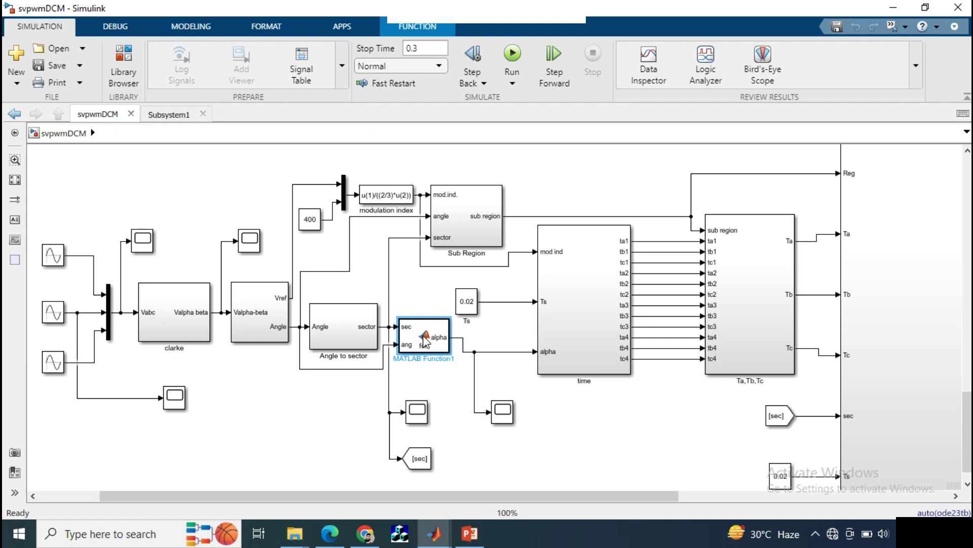
double_click(404, 349)
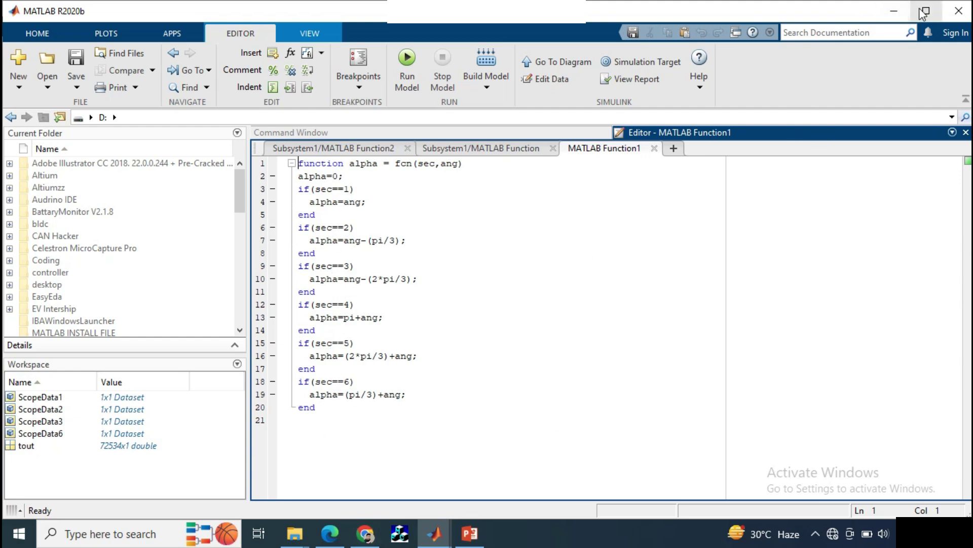
left_click(893, 10)
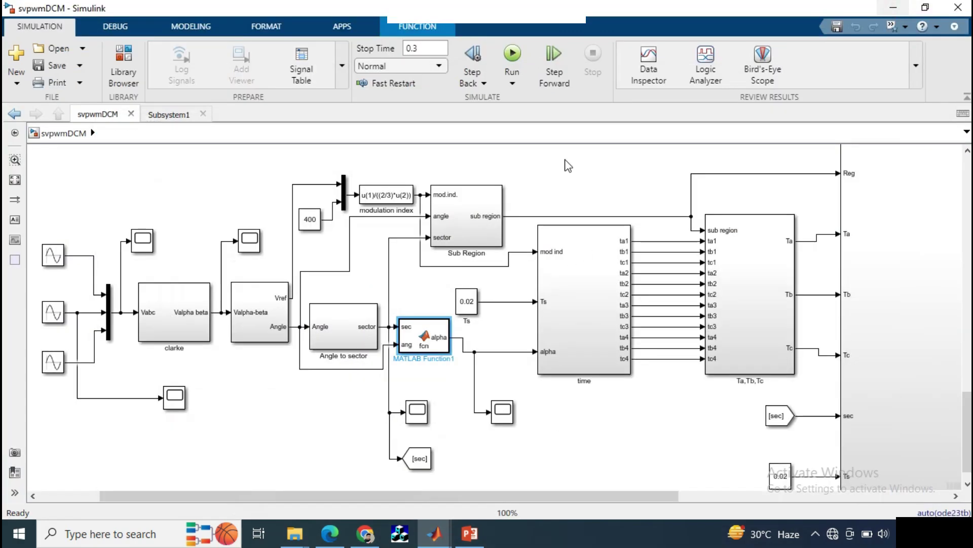
left_click(489, 339)
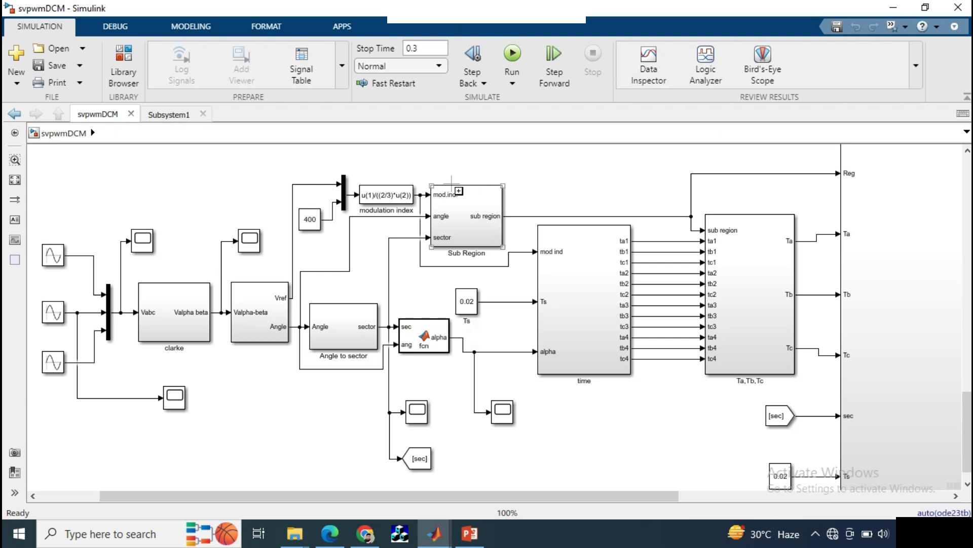
Inspect the Sub Region subsystem's m1 and m2 expressions and its if/else logic, and return to the main model.
left_click(459, 207)
double_click(491, 213)
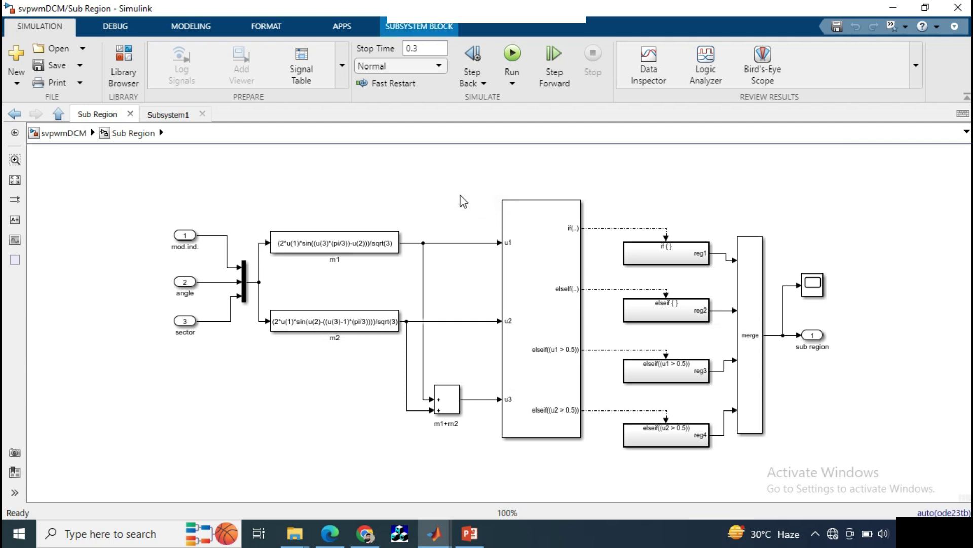
left_click(323, 237)
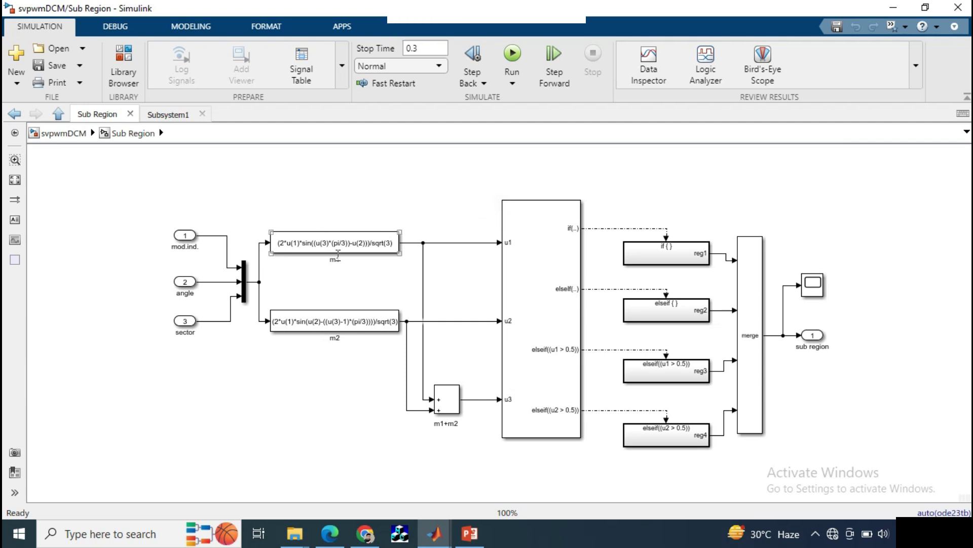
key("Escape")
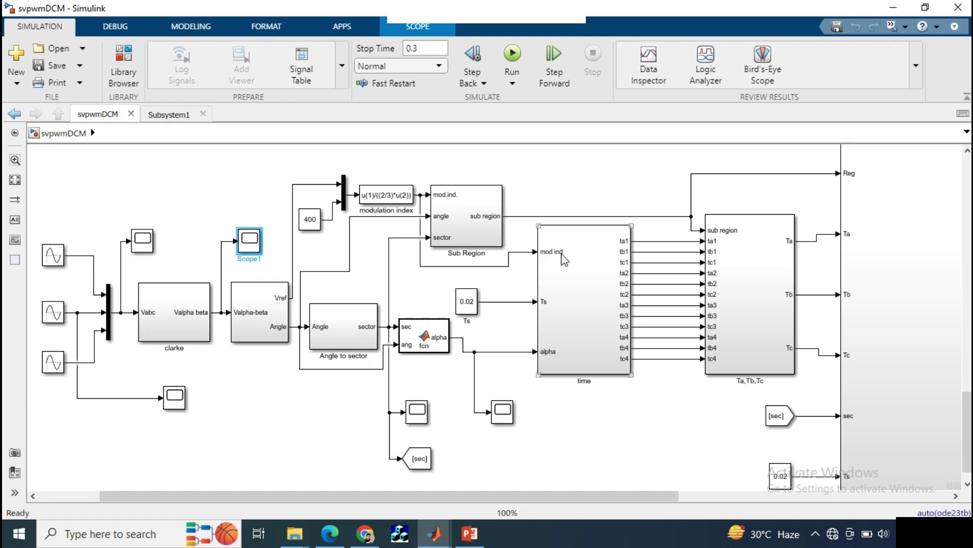
Open the time subsystem and examine the region 1 expressions for ta, tb and tc.
left_click(540, 280)
double_click(608, 278)
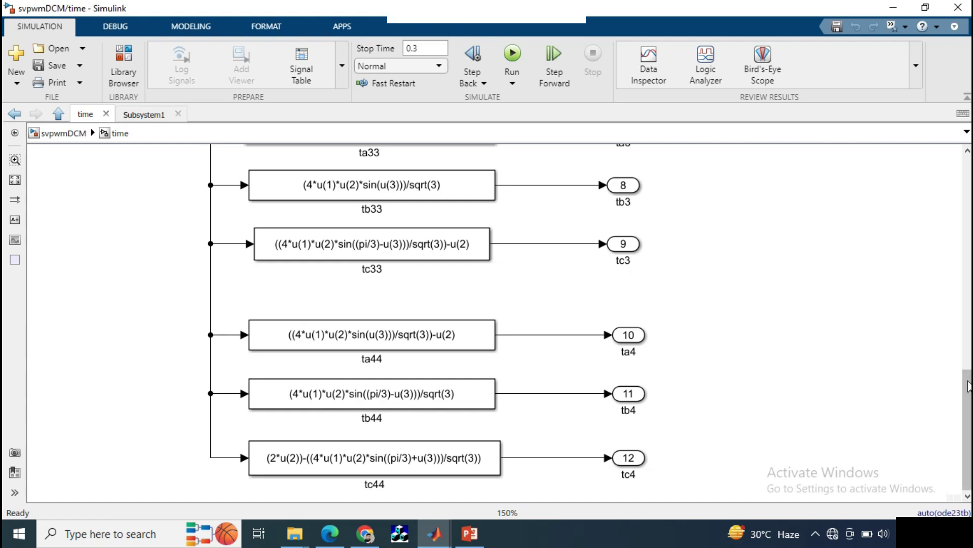
left_click_drag(967, 428, 968, 218)
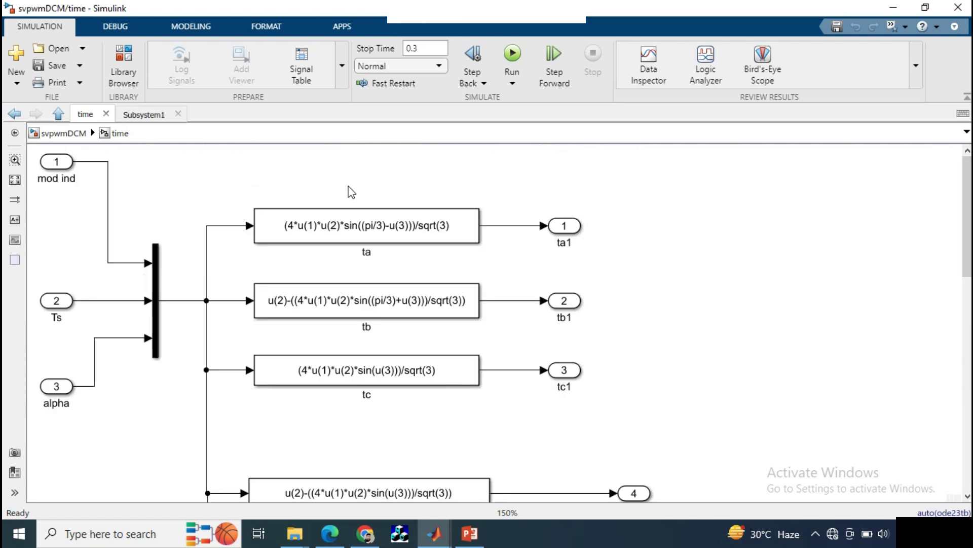
left_click(346, 304)
left_click(421, 397)
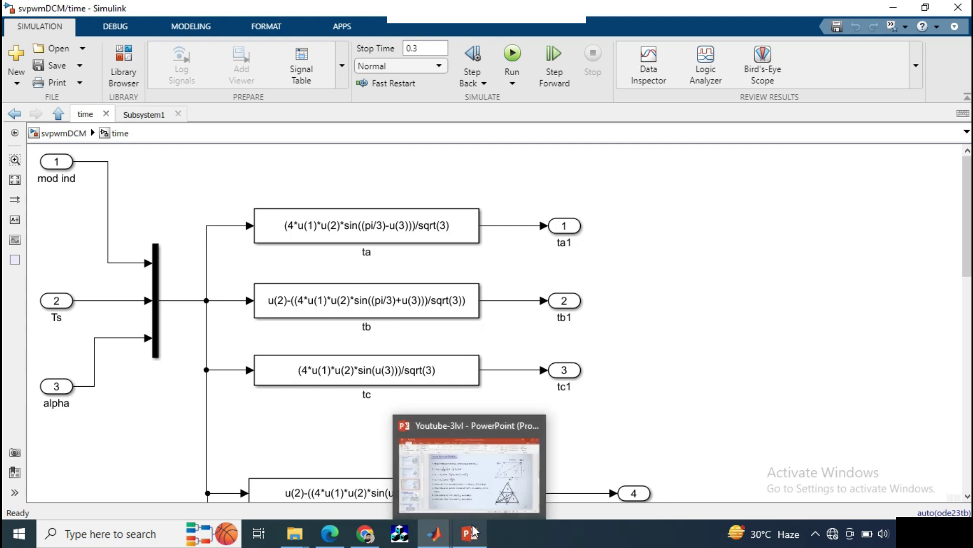
View the expression in the ta block's parameters and close them without changing anything.
left_click(405, 232)
double_click(405, 232)
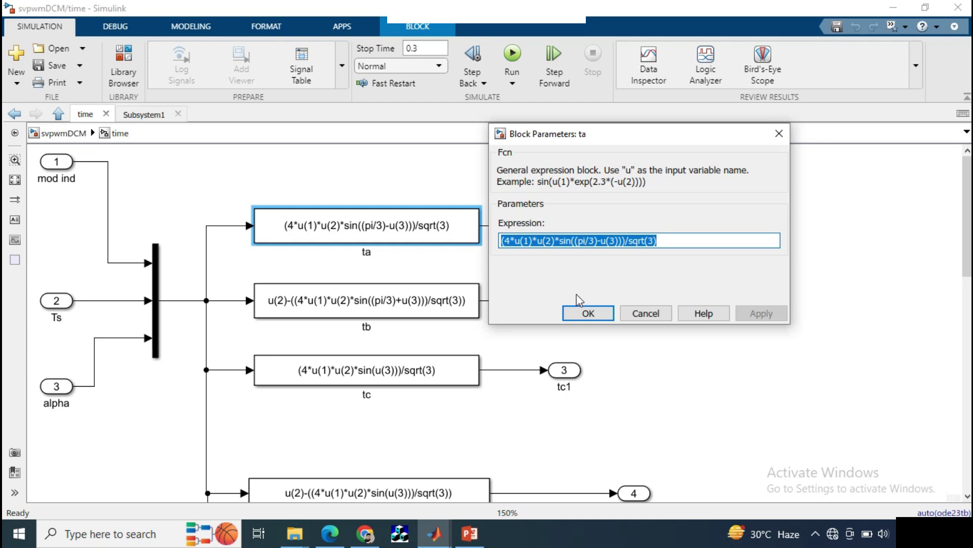
left_click(579, 312)
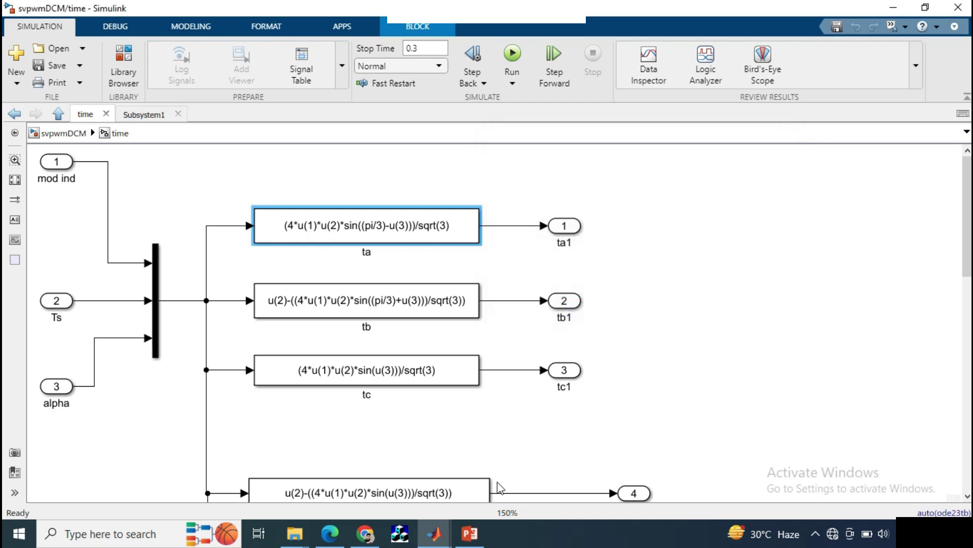
Switch to PowerPoint to consult the switching time table for sector A, and return to the time subsystem in Simulink.
left_click(470, 533)
left_click(62, 402)
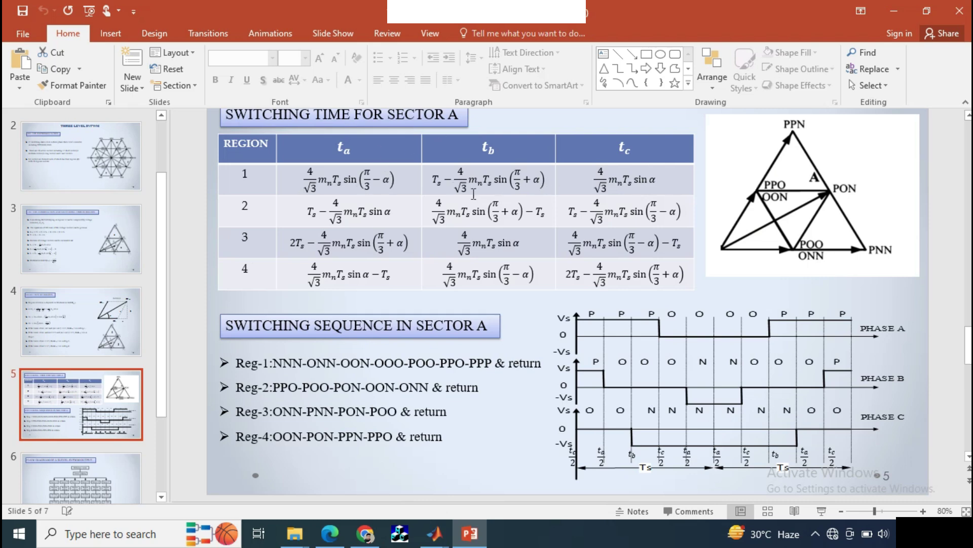
left_click(895, 11)
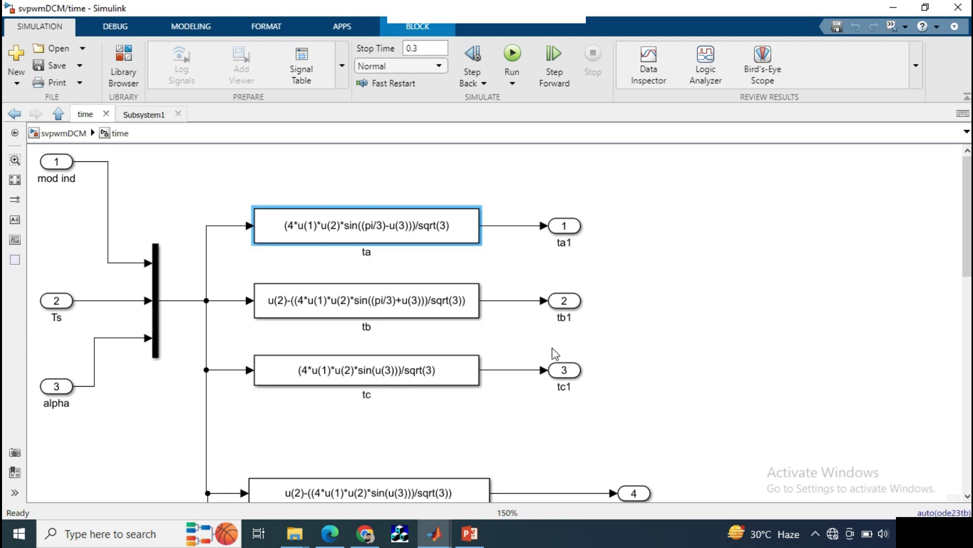
Examine the time subsystem's expressions for regions 2 to 4, and return to the main model.
left_click(856, 325)
scroll(497, 324, "down", 8)
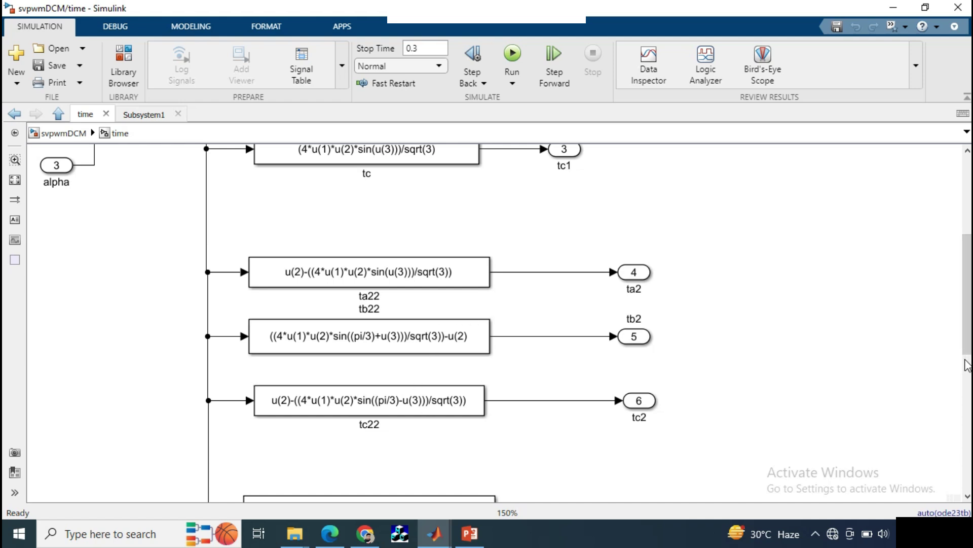
scroll(968, 366, "down", 5)
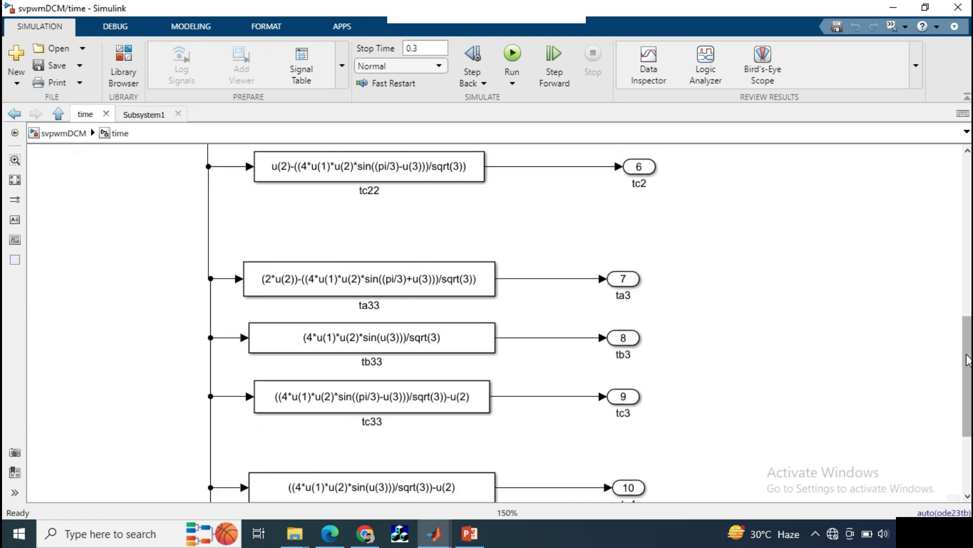
scroll(968, 360, "down", 3)
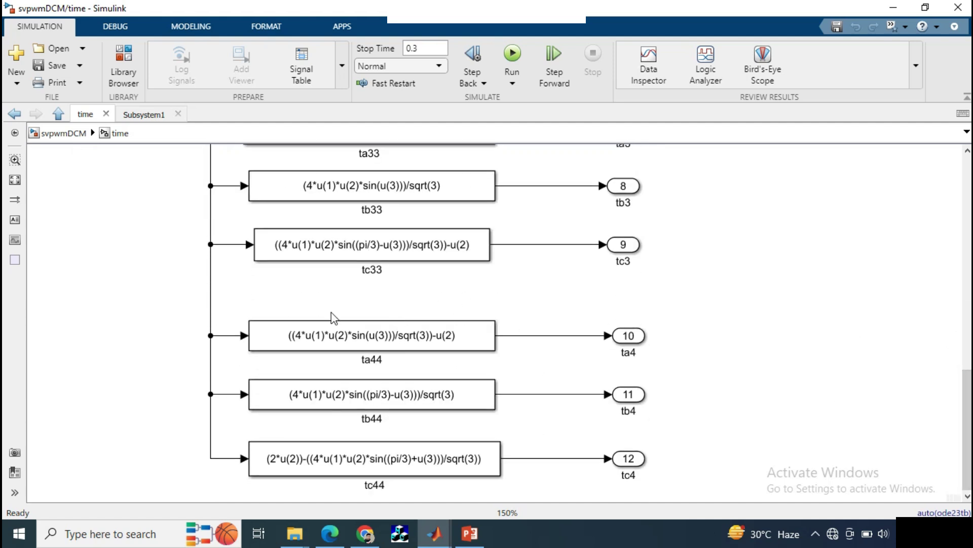
left_click(66, 134)
left_click(558, 196)
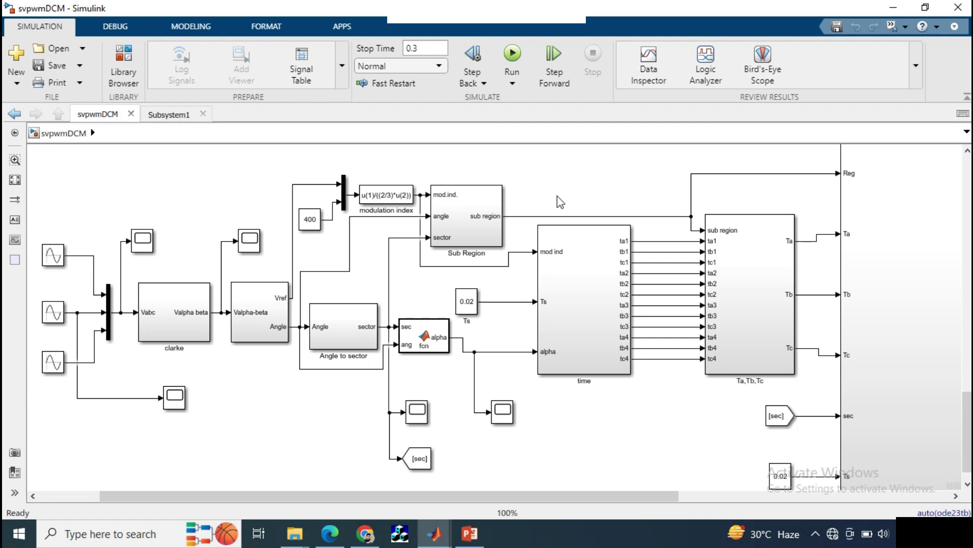
Open the Ta,Tb,Tc subsystem and examine how its If block selects among the sub regions.
scroll(557, 195, "up", 1)
scroll(558, 196, "right", 2)
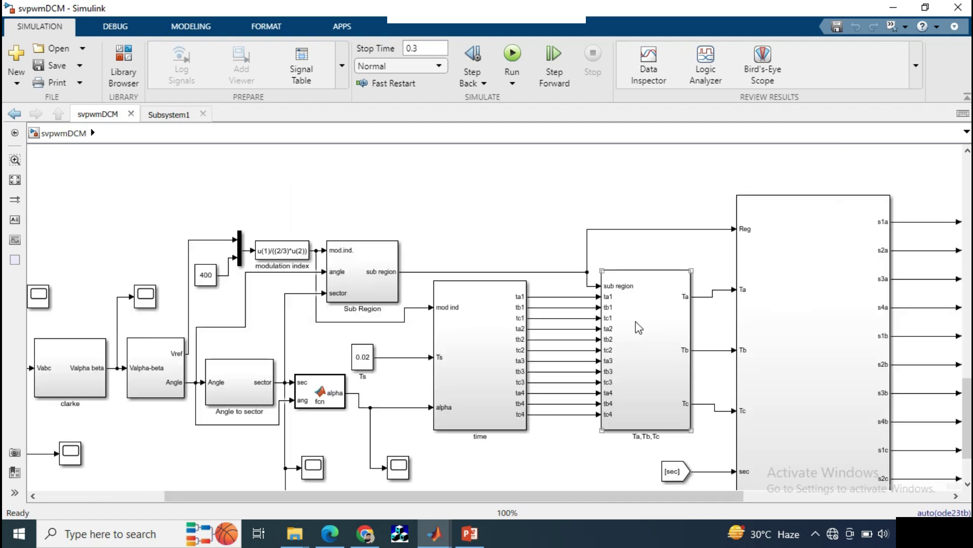
left_click(639, 327)
double_click(636, 324)
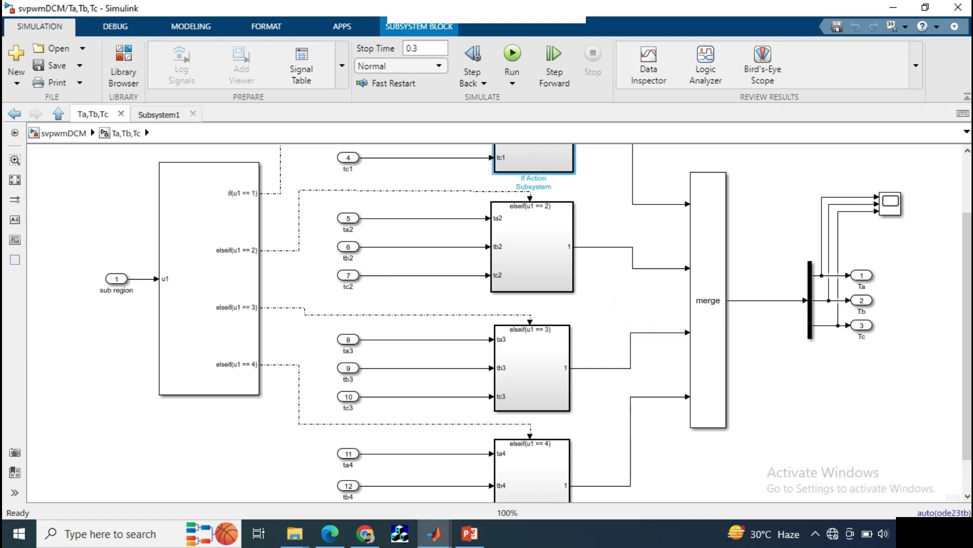
left_click_drag(969, 325, 971, 266)
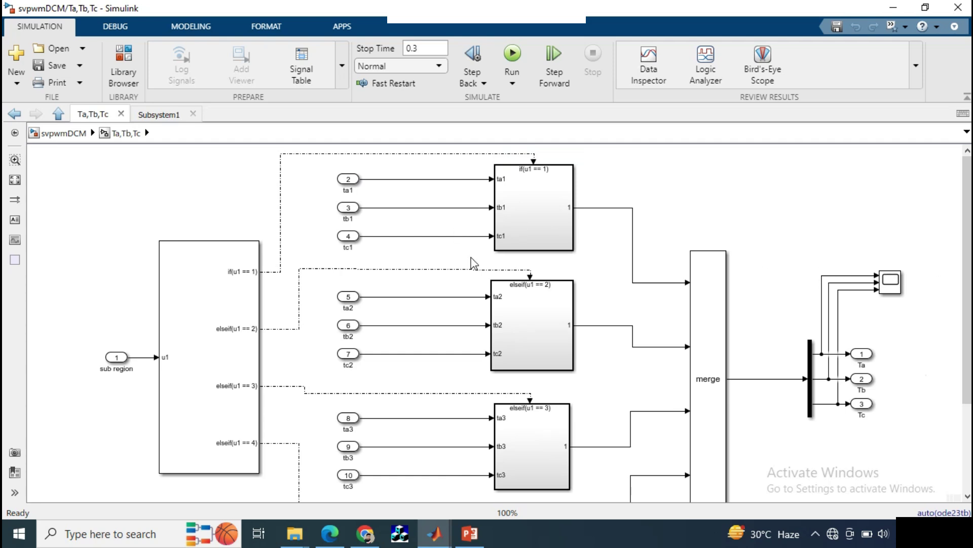
left_click(245, 284)
Inspect the If Action Subsystem for u1 == 1 and return to the Ta,Tb,Tc diagram.
left_click(544, 199)
double_click(543, 200)
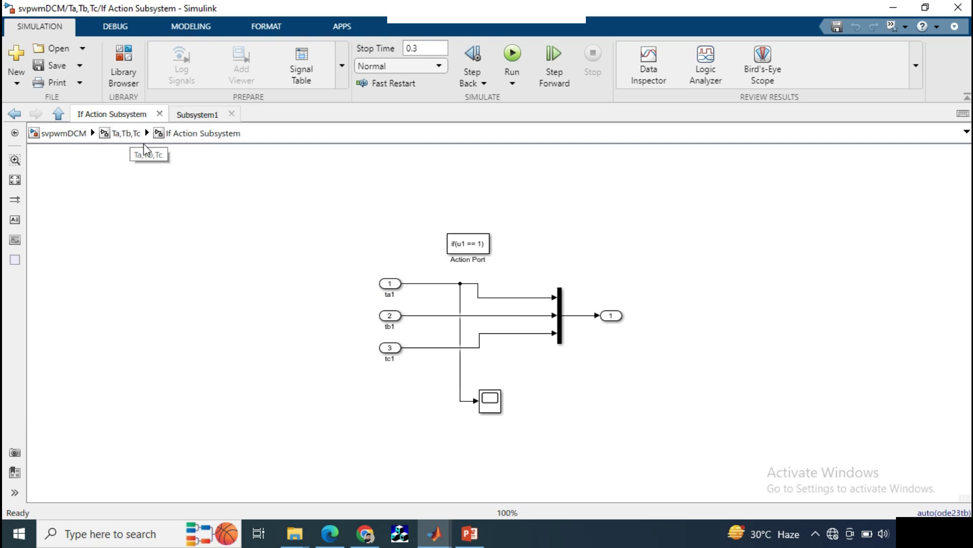
left_click(126, 134)
left_click(262, 307)
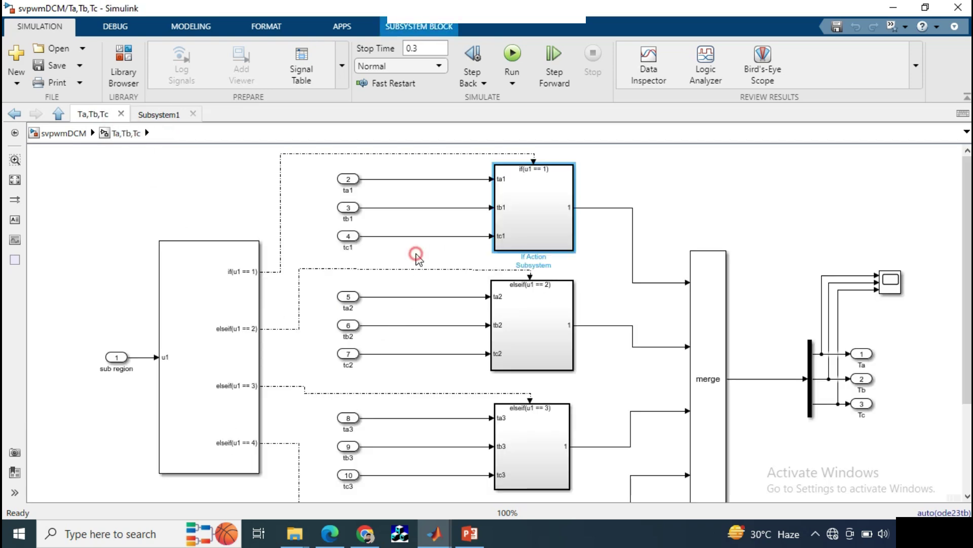
left_click(525, 217)
double_click(525, 214)
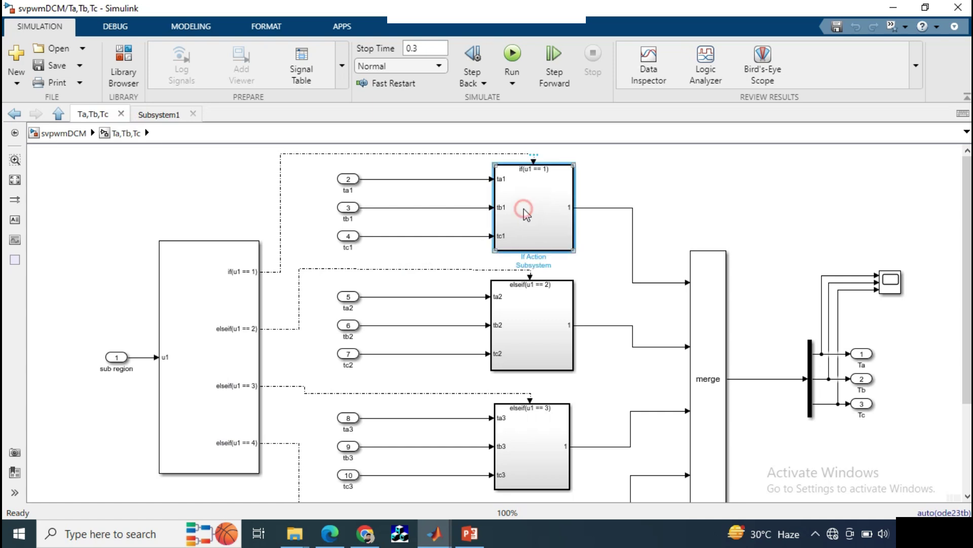
left_click(133, 135)
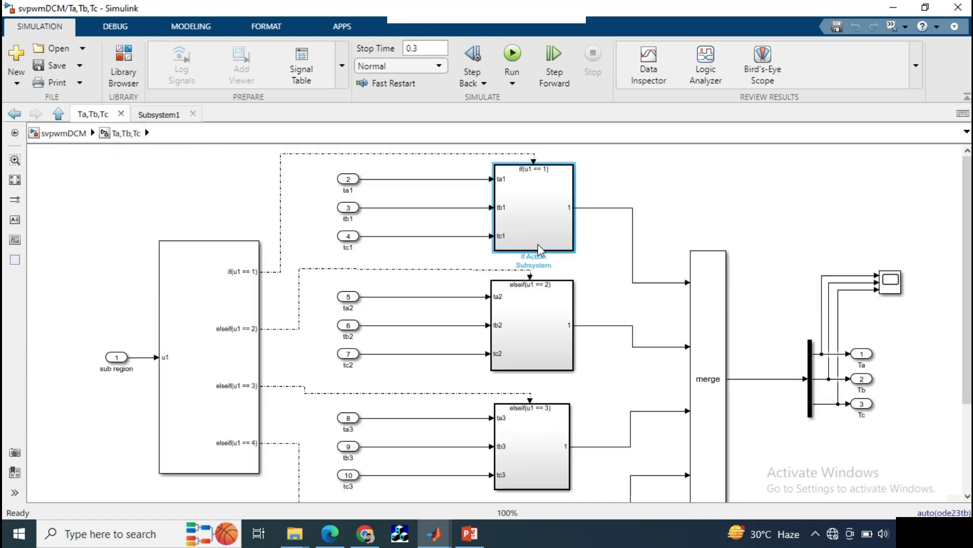
left_click(654, 307)
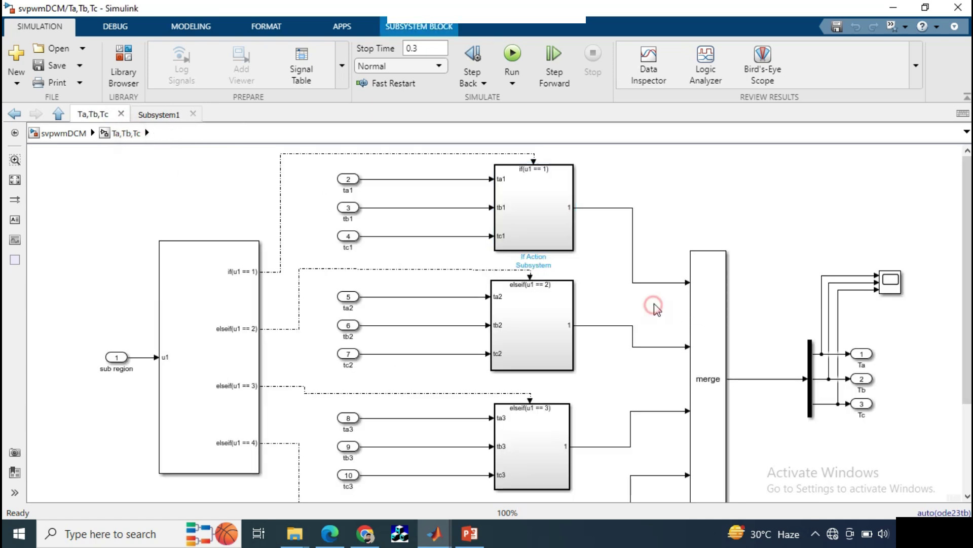
Examine the merge block and the Ta, Tb and Tc outputs, and return to the main svpwmDCM model.
scroll(700, 205, "down", 3)
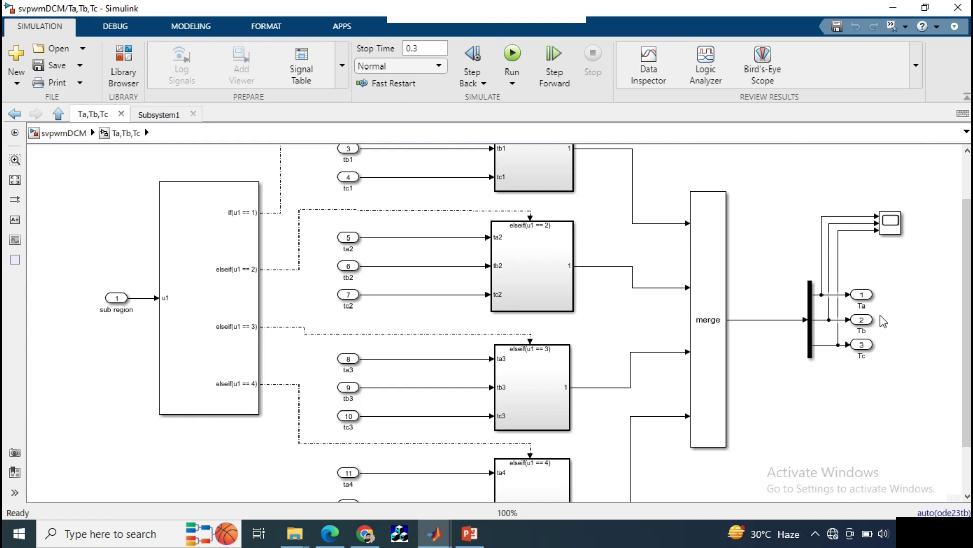
left_click(64, 133)
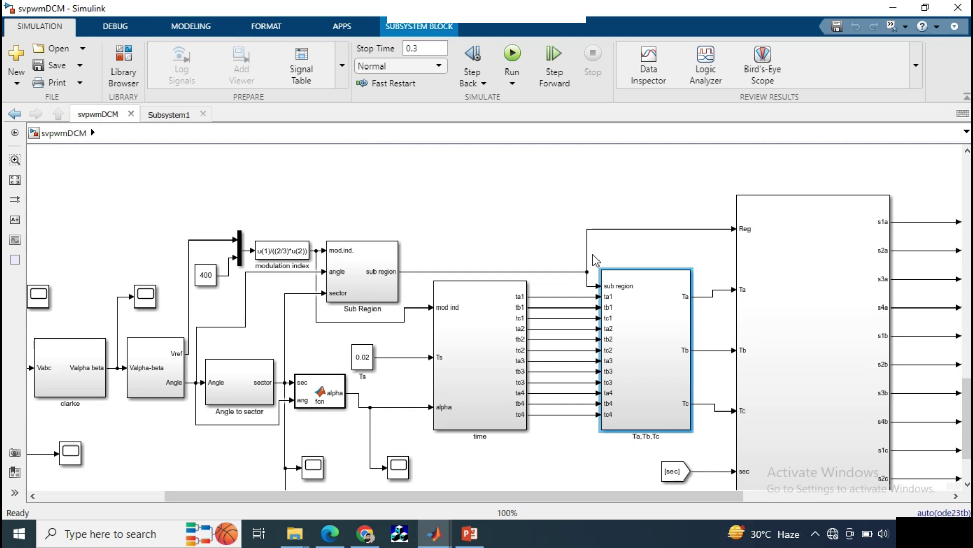
left_click(628, 250)
left_click(616, 472)
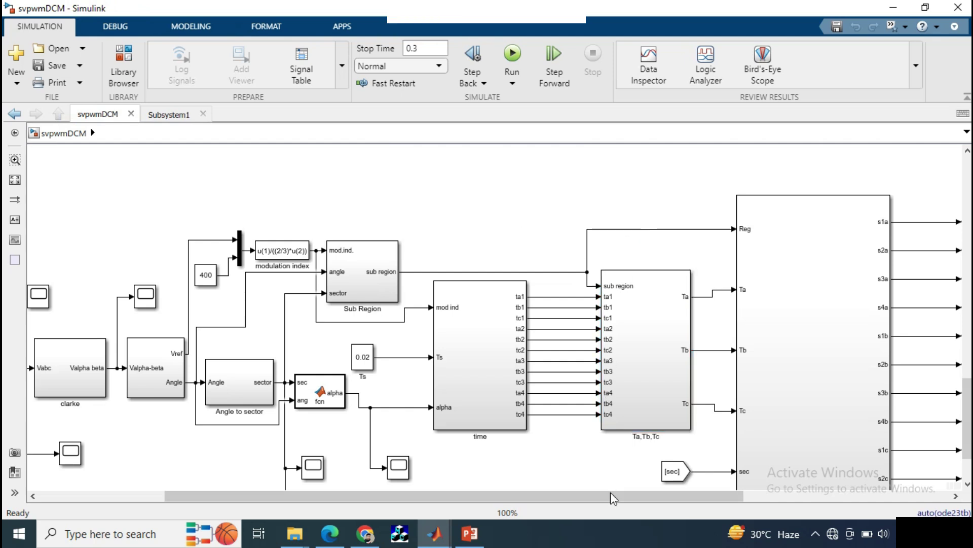
Open the subsystem fed by Reg, Ta, Tb, Tc, sec and Ts, and examine its function blocks, comparators and NOT gates.
left_click_drag(613, 495, 707, 532)
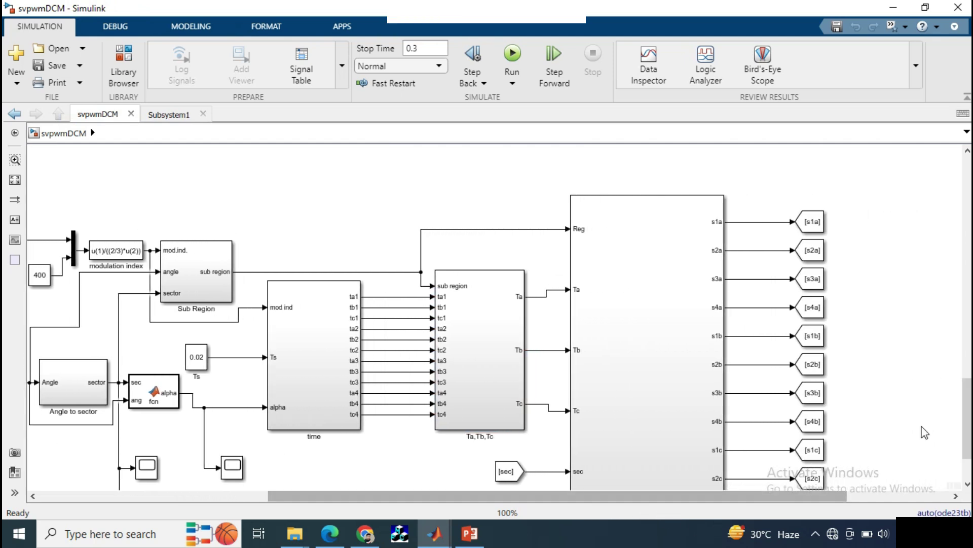
scroll(968, 419, "down", 3)
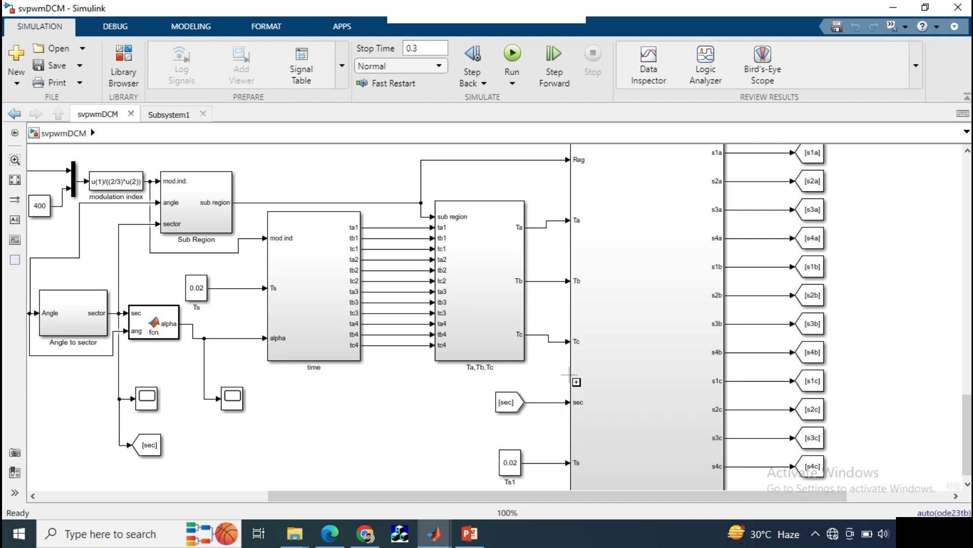
double_click(637, 284)
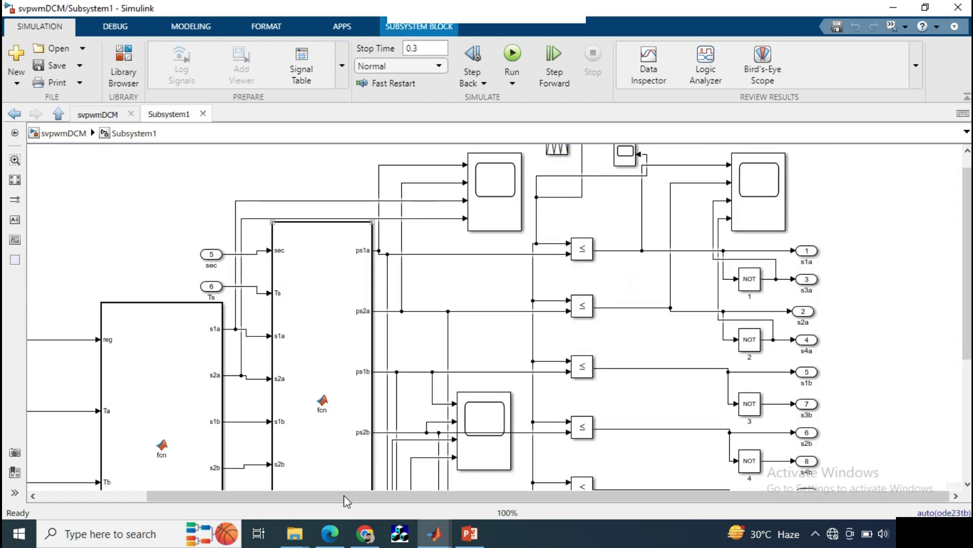
left_click_drag(345, 501, 223, 501)
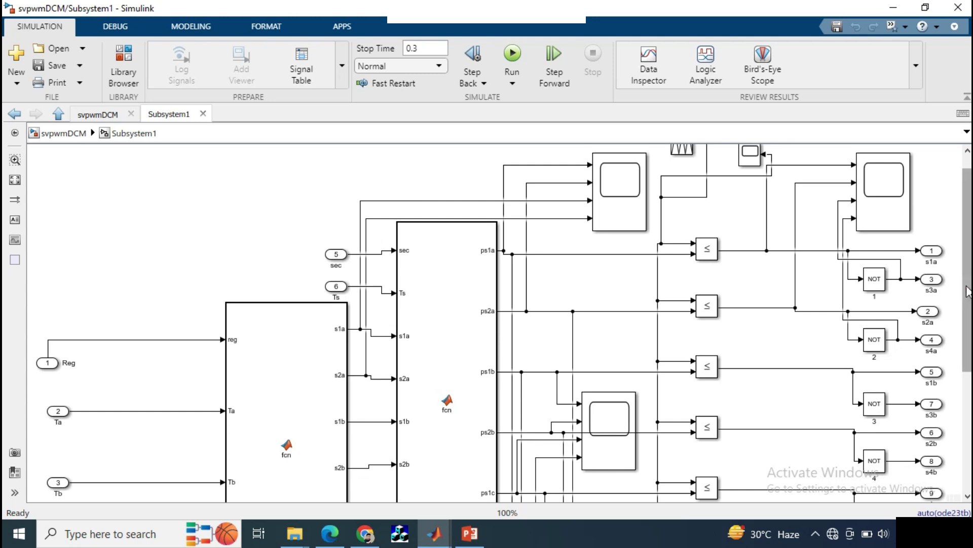
left_click_drag(968, 292, 969, 347)
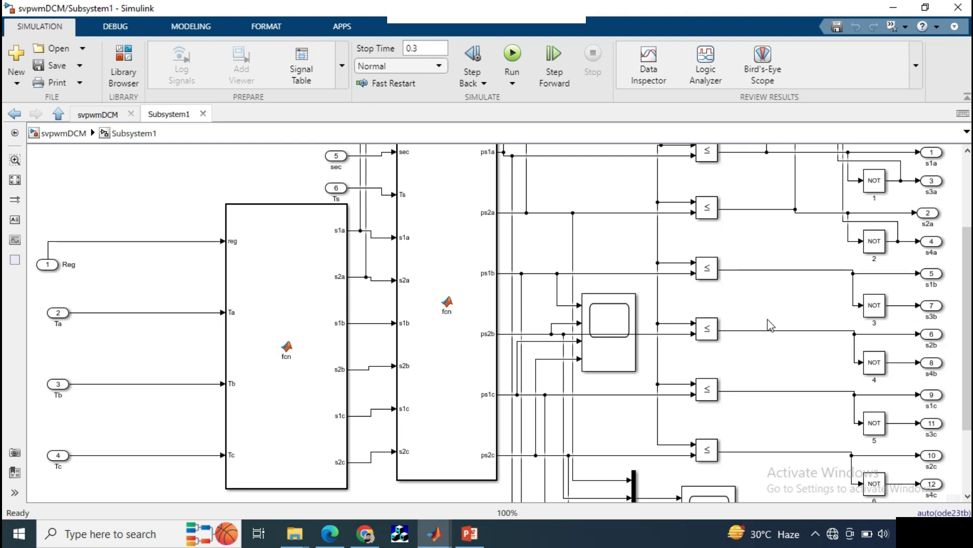
Open the code of the function block with the reg input and compare it with PowerPoint's sector A switching slide, returning to the MATLAB editor.
double_click(307, 289)
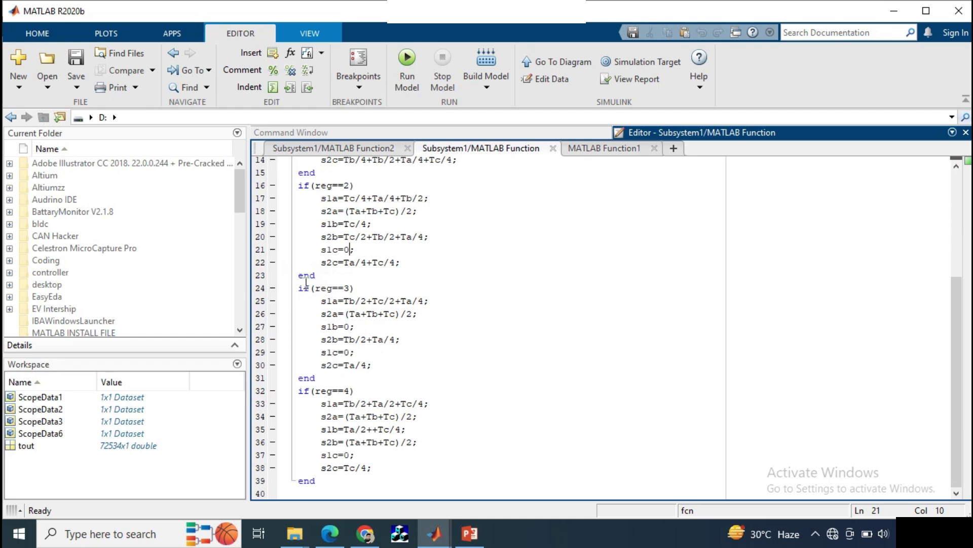
left_click_drag(963, 317, 969, 188)
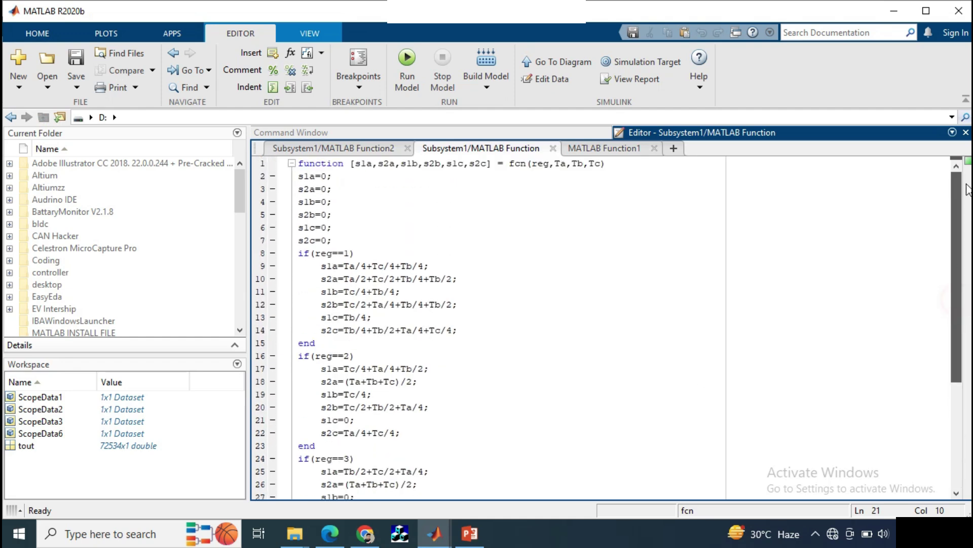
left_click(465, 543)
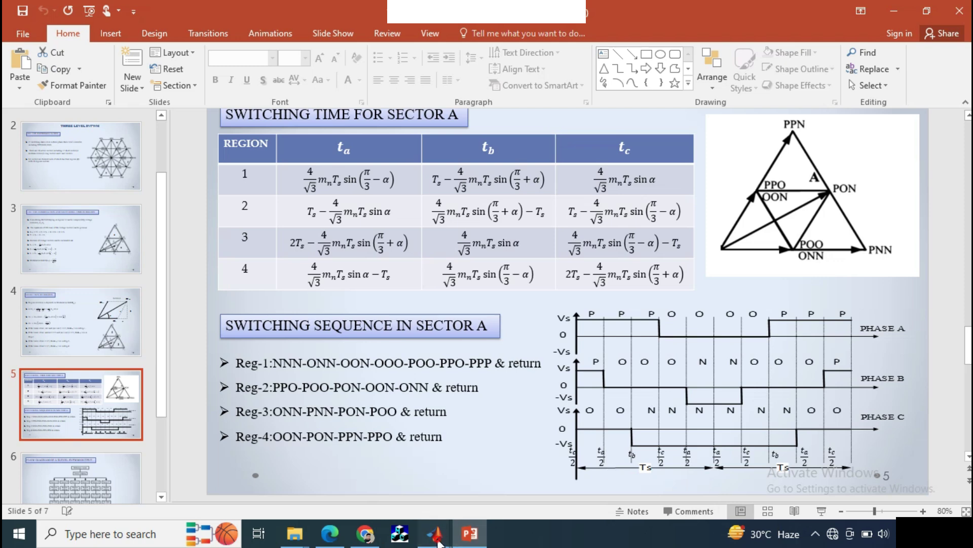
mouse_move(434, 533)
left_click(464, 496)
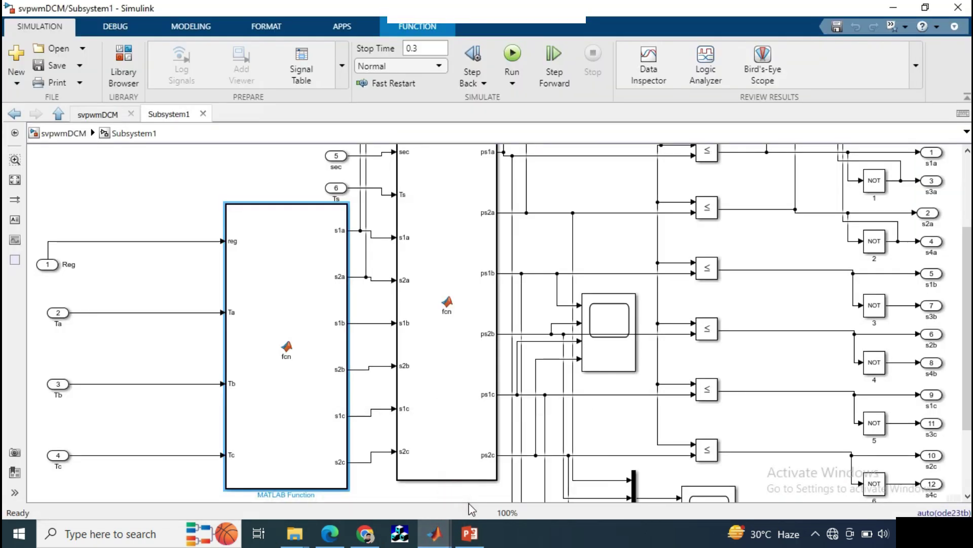
left_click(355, 467)
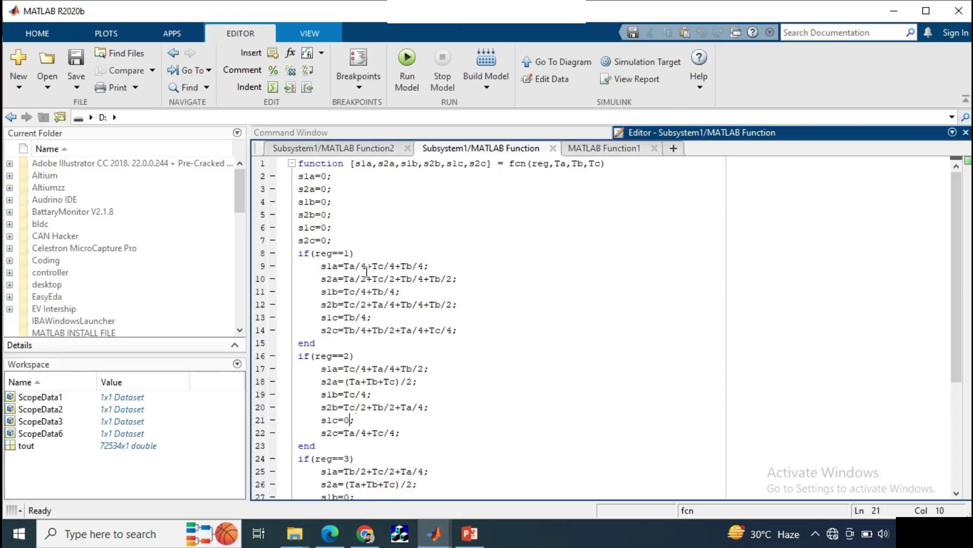
Check the reg==2 switching time expressions against the phase waveforms on the PowerPoint slide, and return to the MATLAB code.
left_click(481, 533)
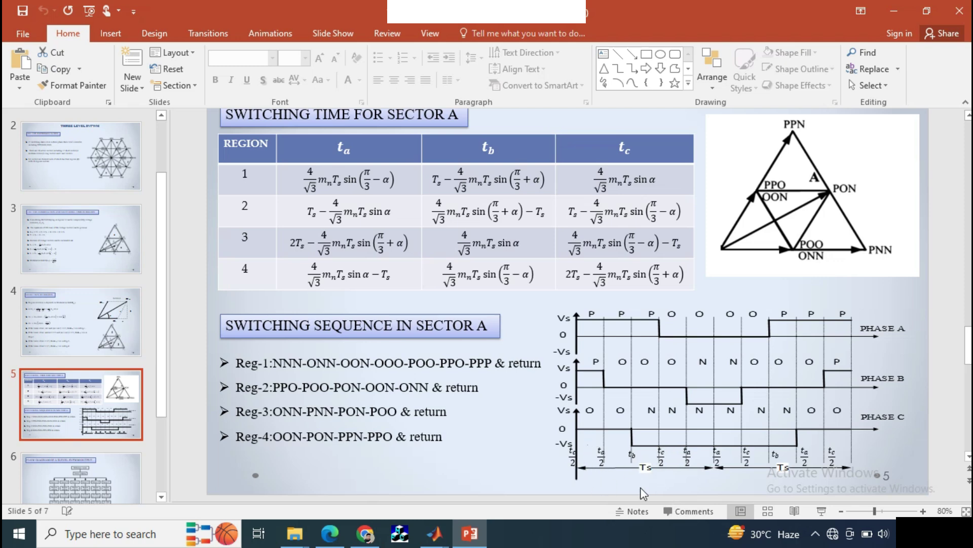
left_click(894, 11)
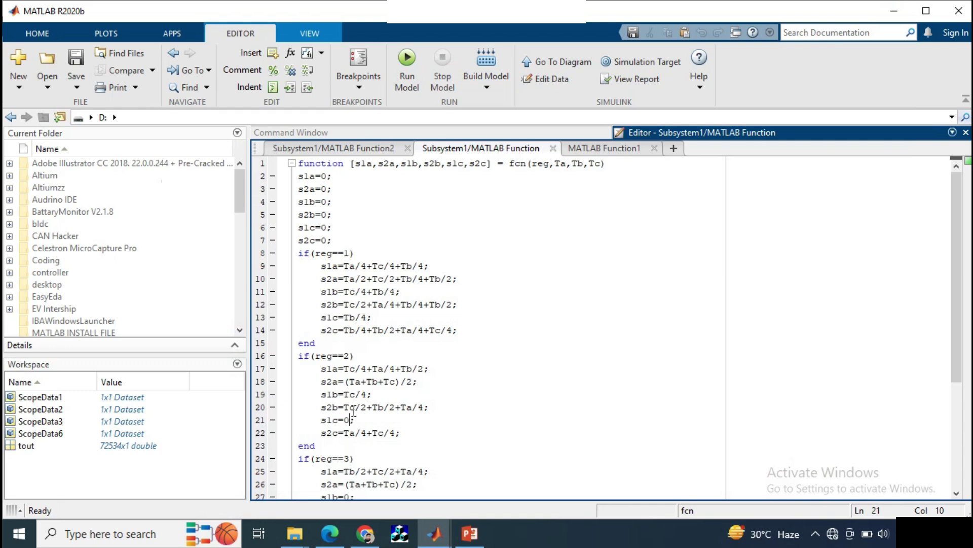
left_click(469, 533)
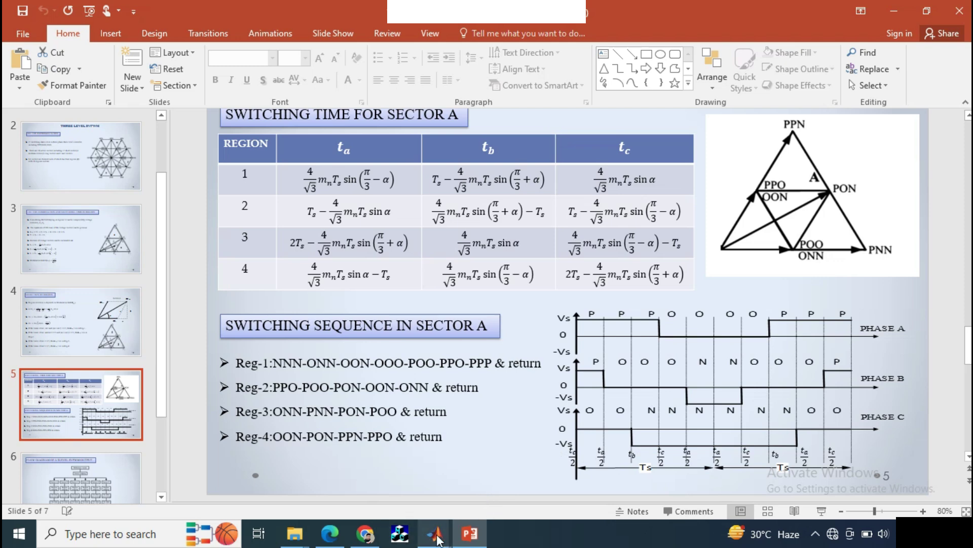
mouse_move(437, 538)
left_click(400, 492)
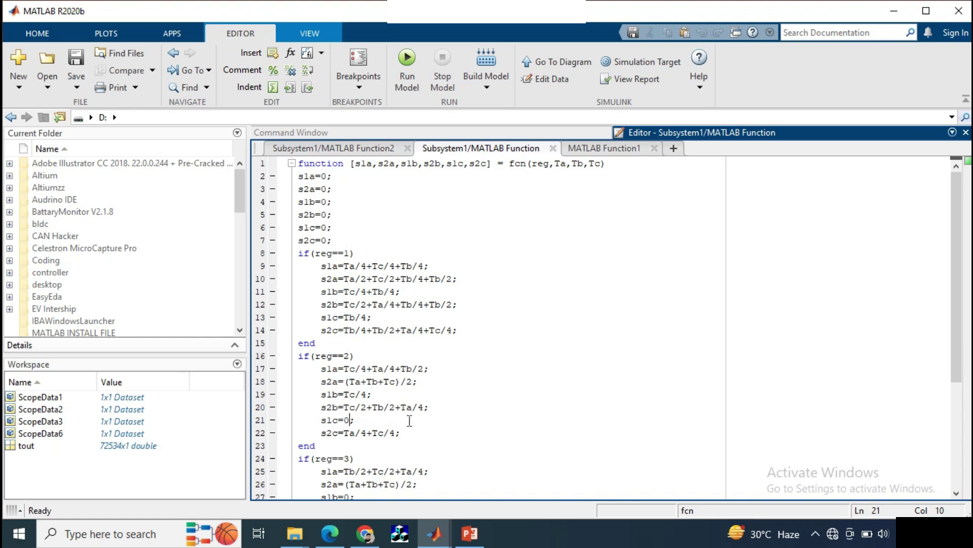
Compare the reg==2 code through its s2c expression with the slide's switching sequence and timing diagram, and return to the code.
left_click(885, 19)
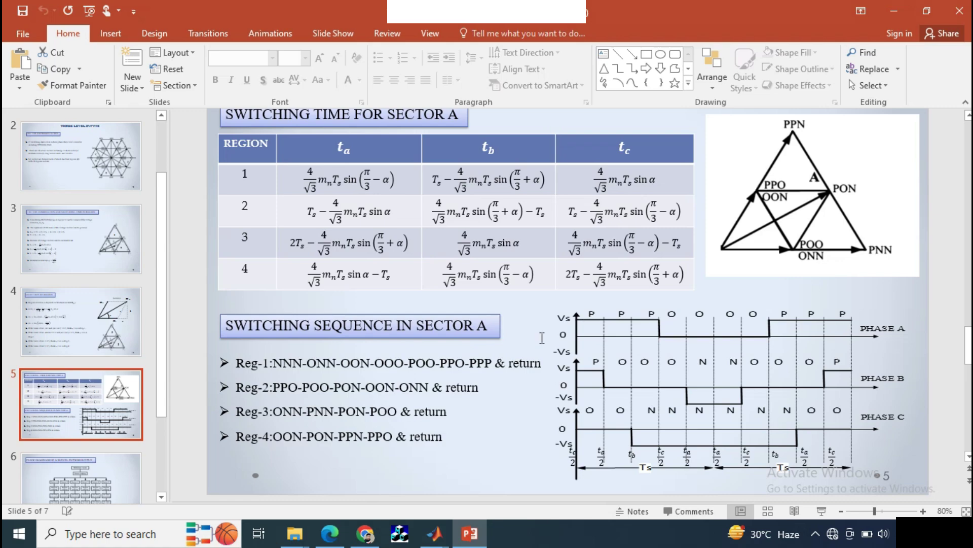
mouse_move(434, 533)
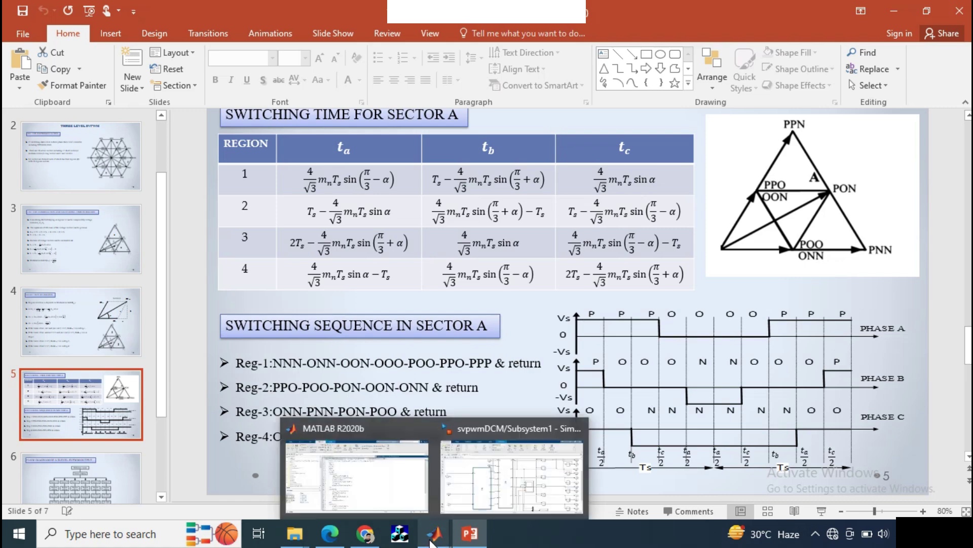
mouse_move(494, 506)
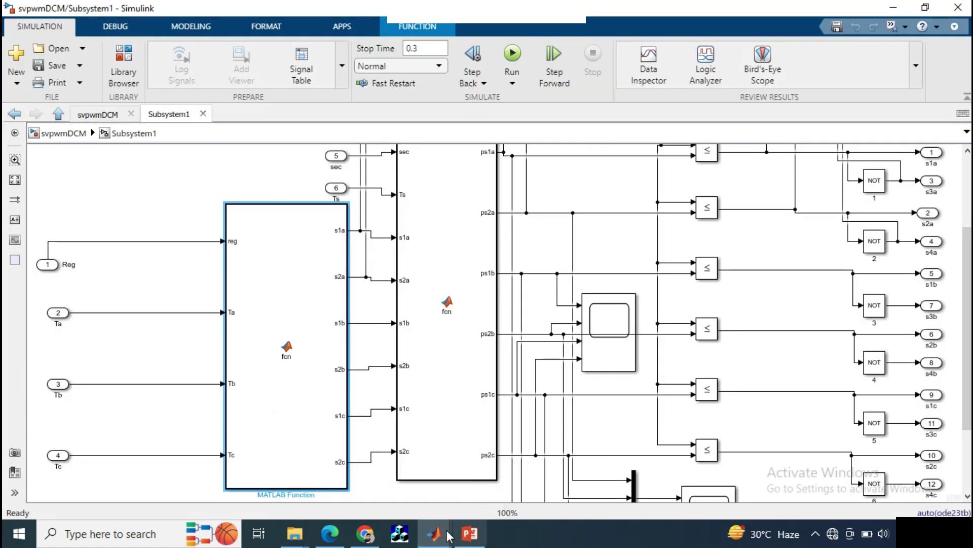
left_click(365, 466)
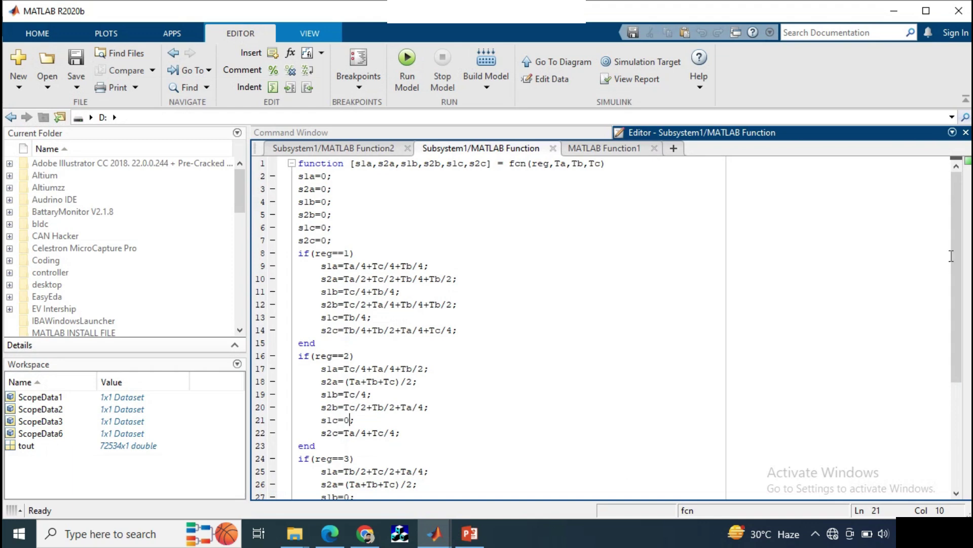
left_click_drag(952, 257, 963, 287)
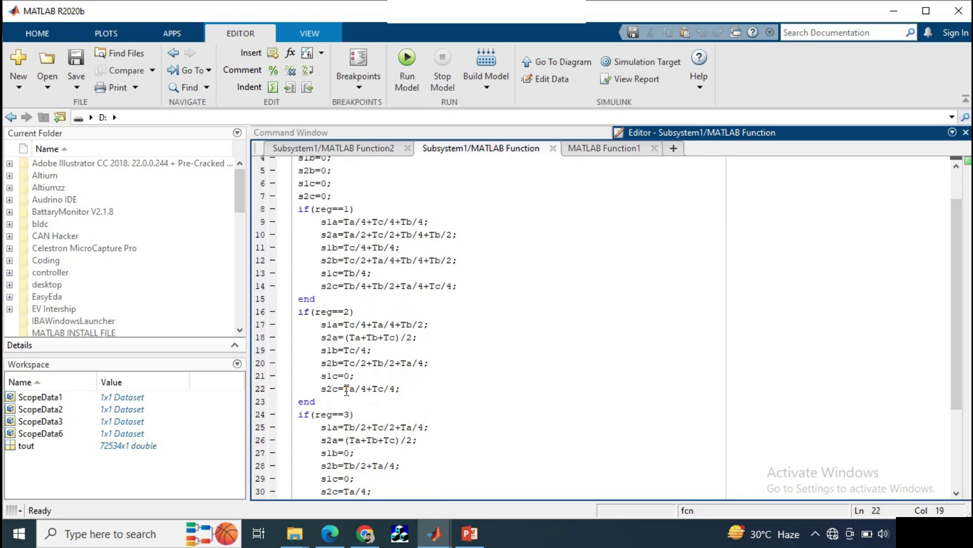
left_click(399, 388)
left_click(469, 533)
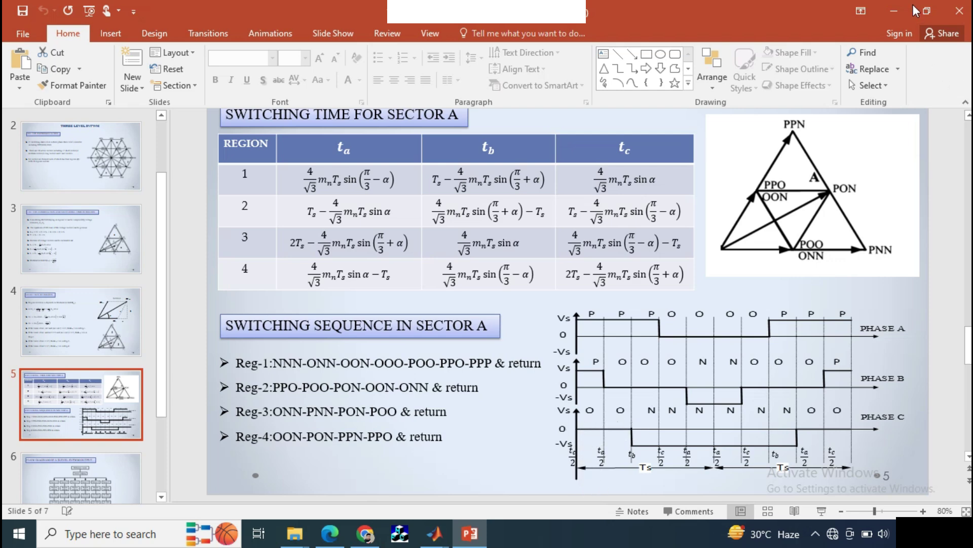
left_click(894, 10)
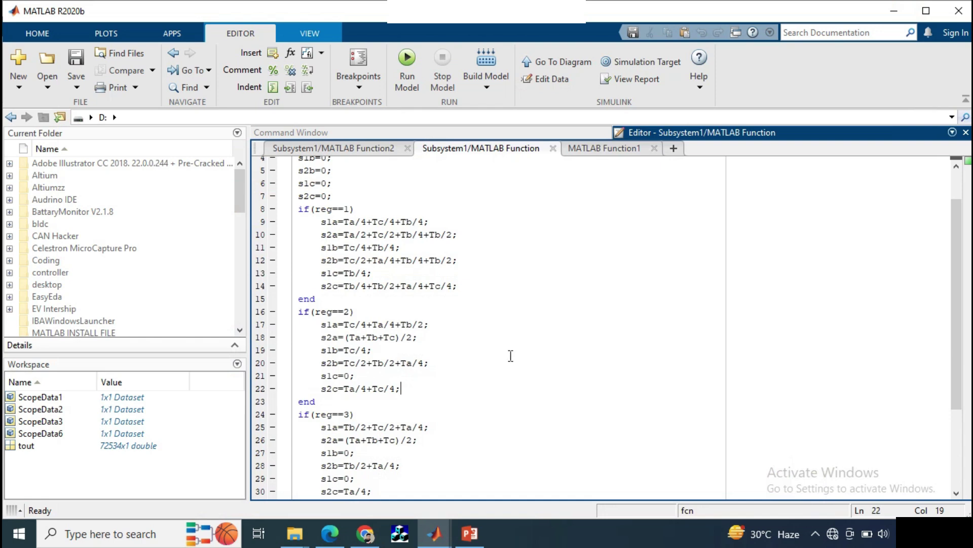
Examine the reg==3 and reg==4 expressions in the function code, and return to the Subsystem1 diagram in Simulink.
left_click_drag(964, 282, 628, 387)
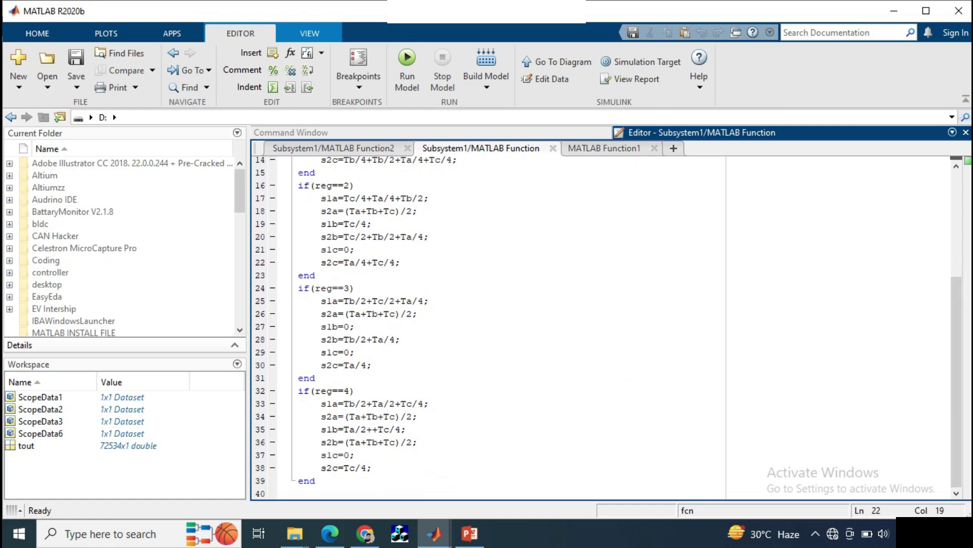
left_click_drag(956, 294, 962, 154)
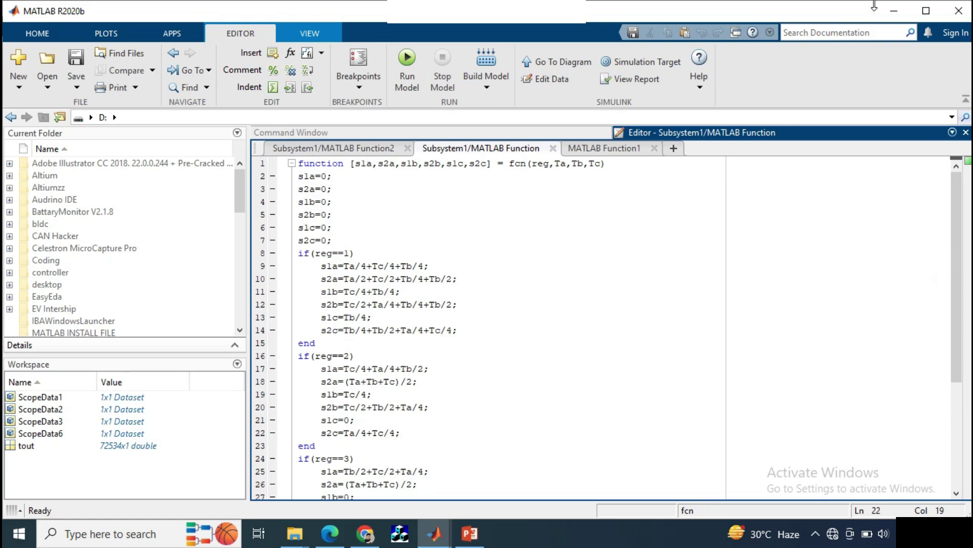
left_click(894, 10)
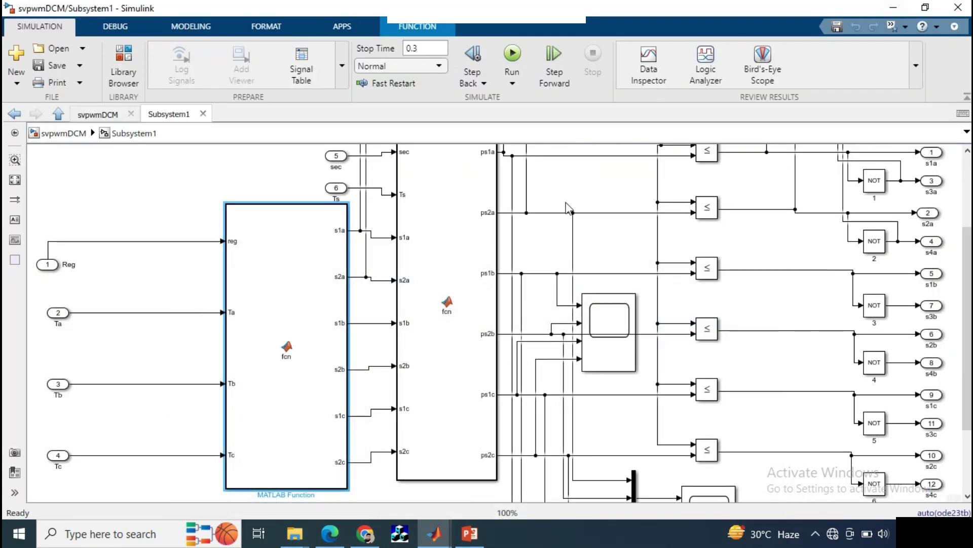
Examine the second function block and its sec and Ts input signals in Subsystem1.
left_click(475, 260)
left_click_drag(967, 330, 967, 296)
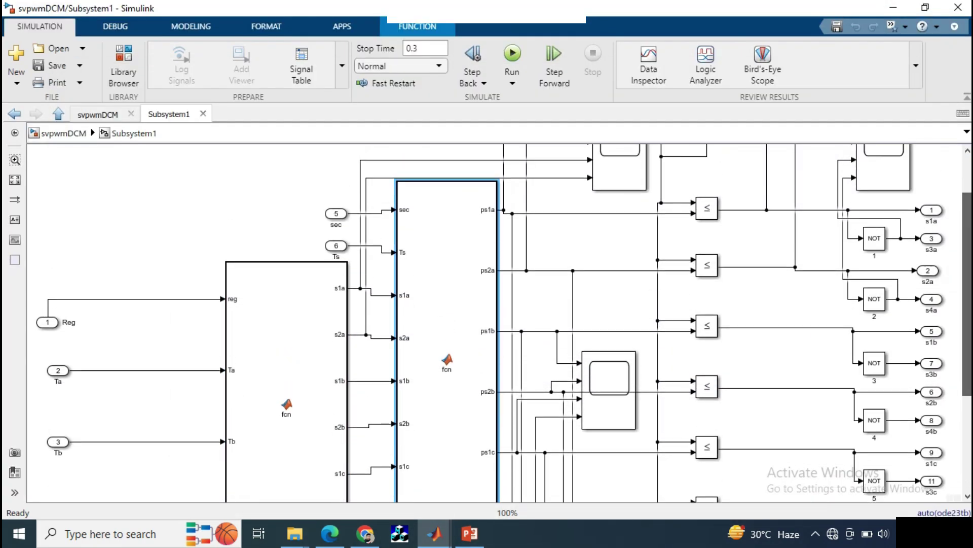
left_click(372, 219)
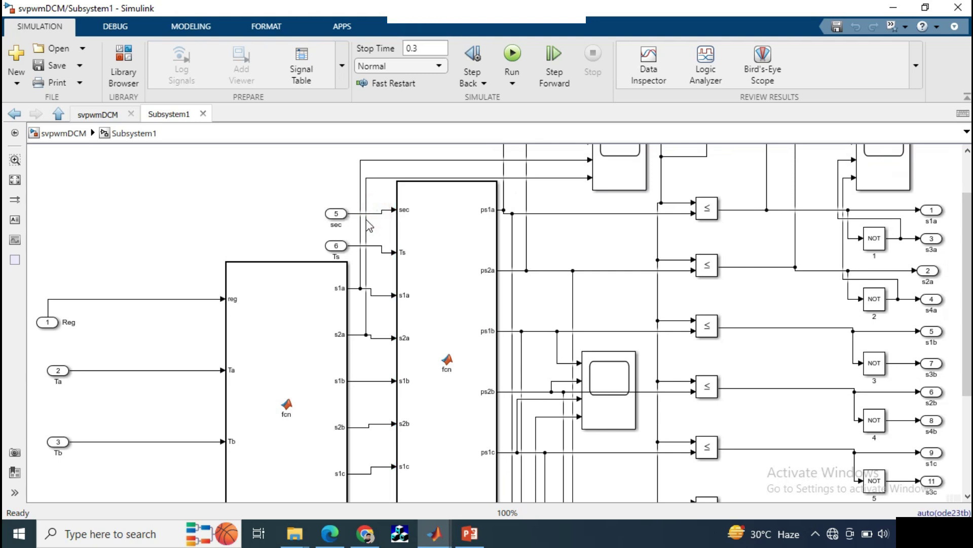
left_click(379, 250)
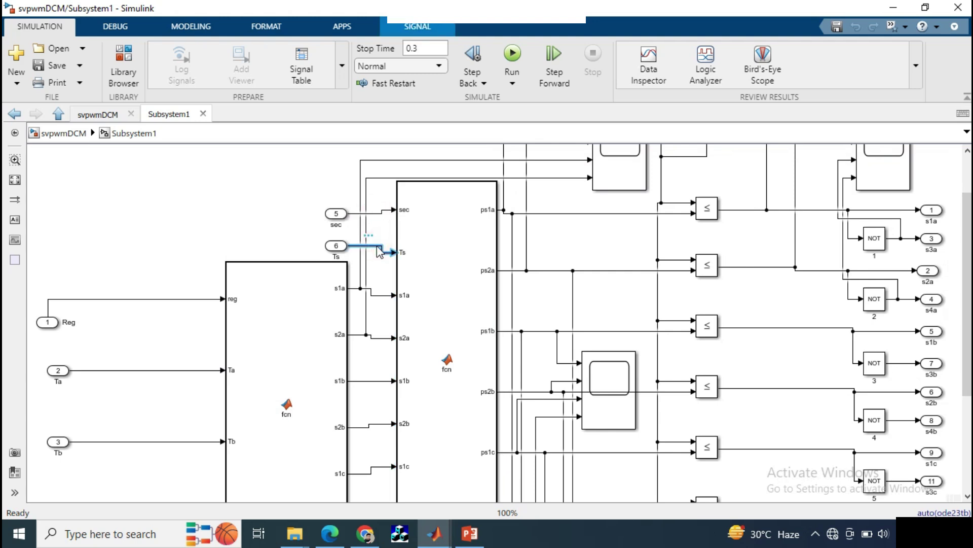
Open the second function block's code, recheck its ports in the Subsystem1 diagram, and bring the code back into view.
double_click(437, 267)
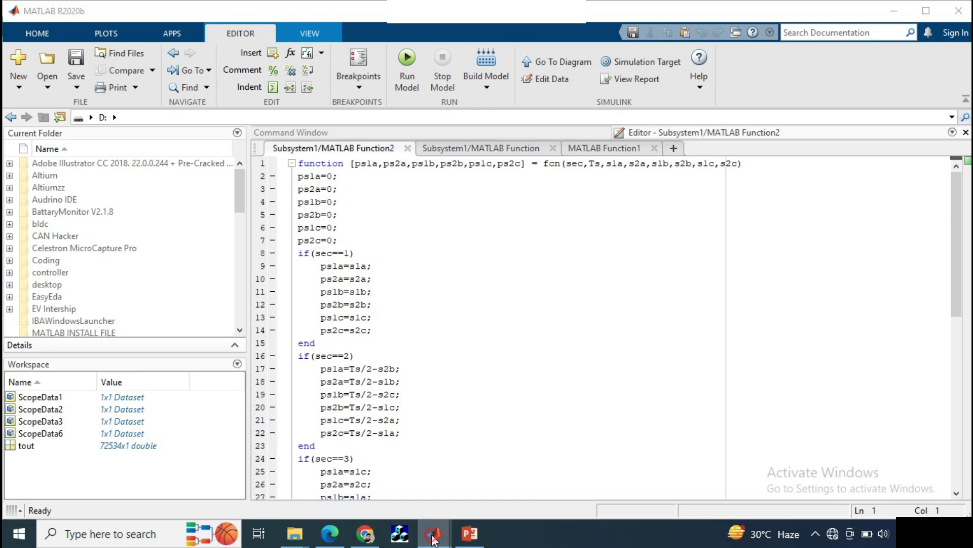
left_click(492, 477)
left_click(273, 213)
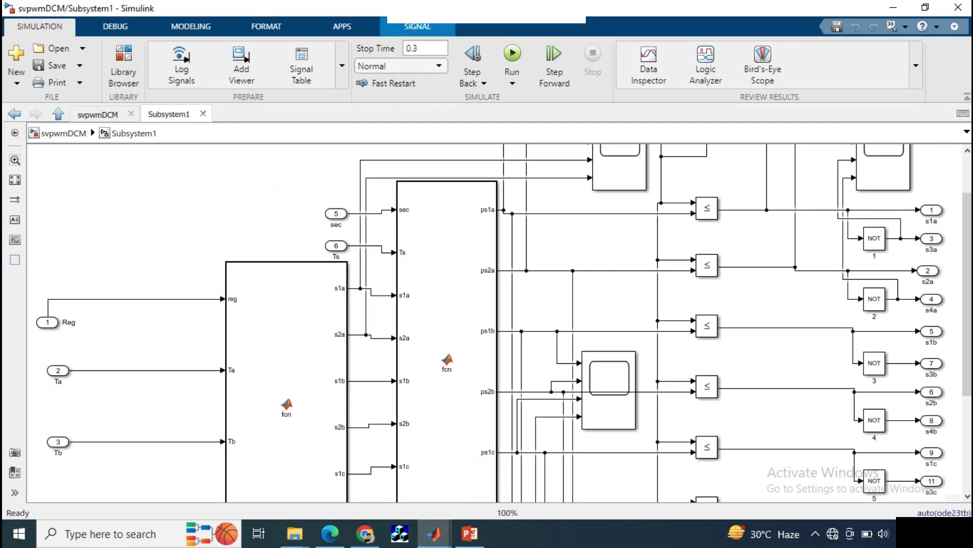
scroll(499, 324, "down", 2)
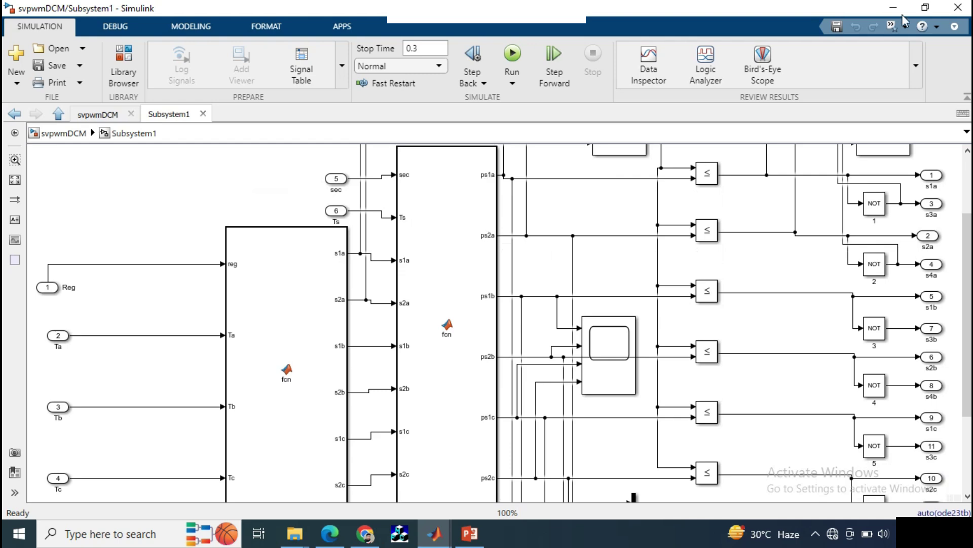
scroll(966, 216, "up", 4)
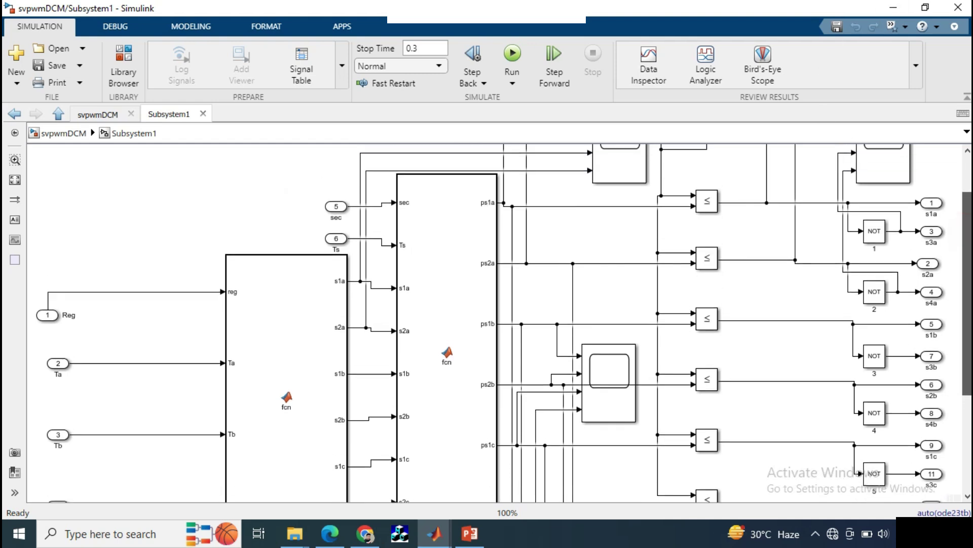
left_click(894, 9)
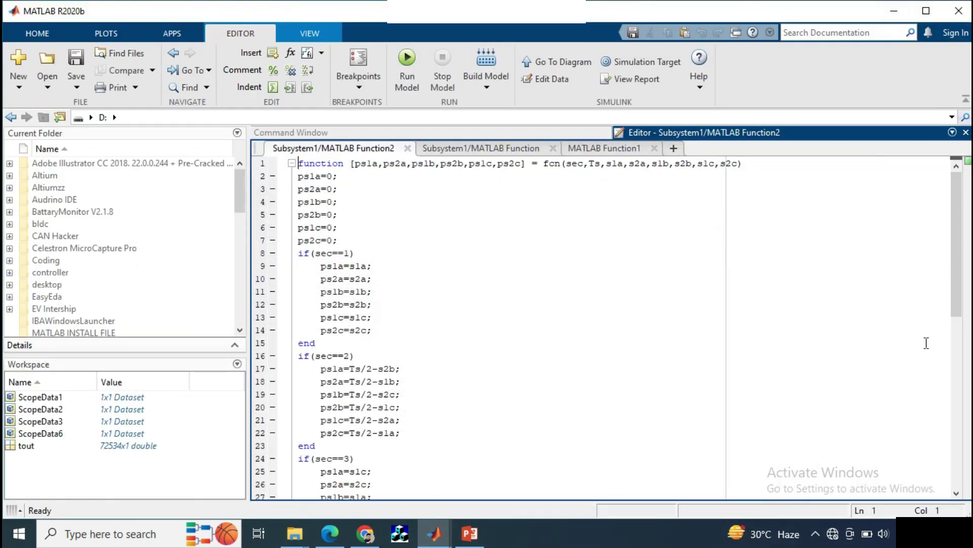
Examine how the code assigns ps1a to ps2c for each sector, and return to the carrier and comparator part of Subsystem1.
left_click_drag(954, 262, 921, 229)
left_click_drag(957, 249, 958, 292)
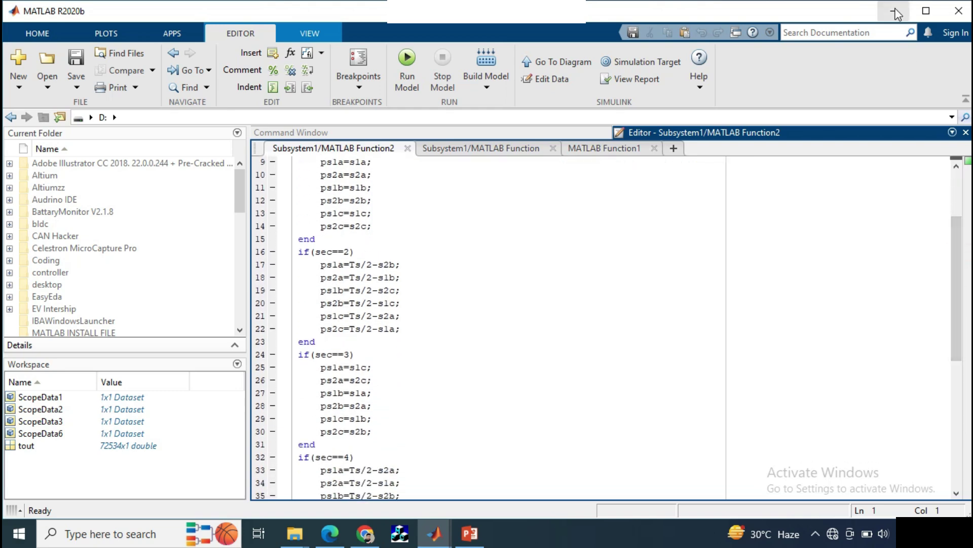
left_click(895, 11)
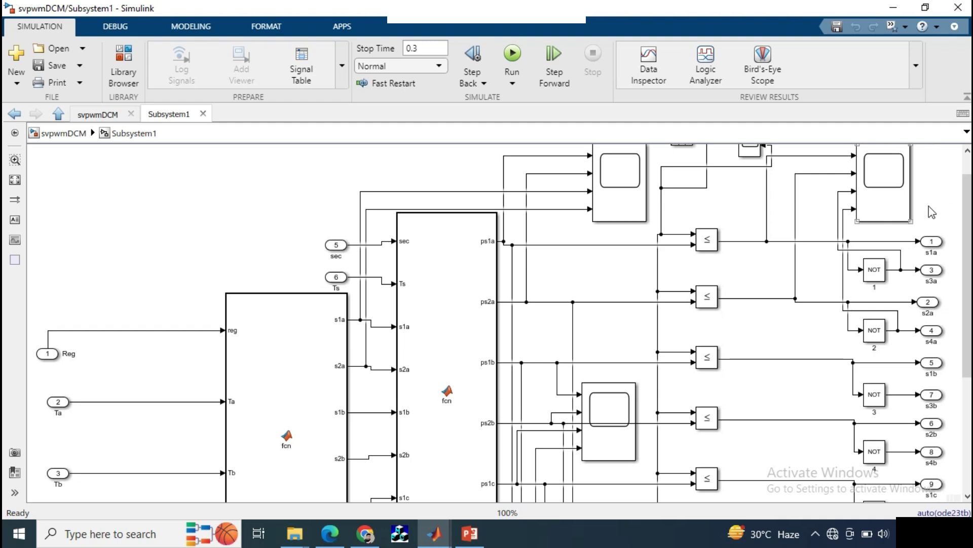
scroll(970, 178, "up", 1)
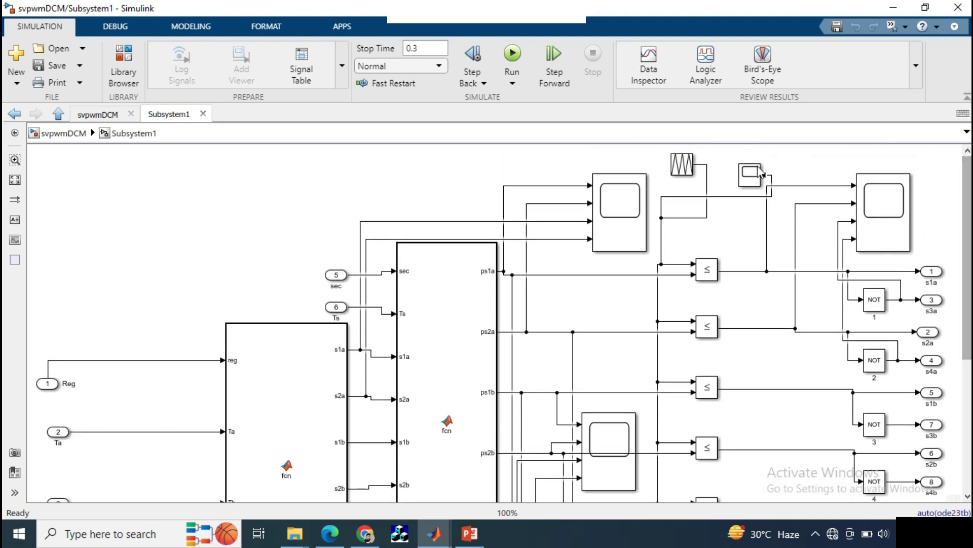
Check the Repeating Sequence carrier block's time and output values in Subsystem1, and close its parameters.
double_click(682, 165)
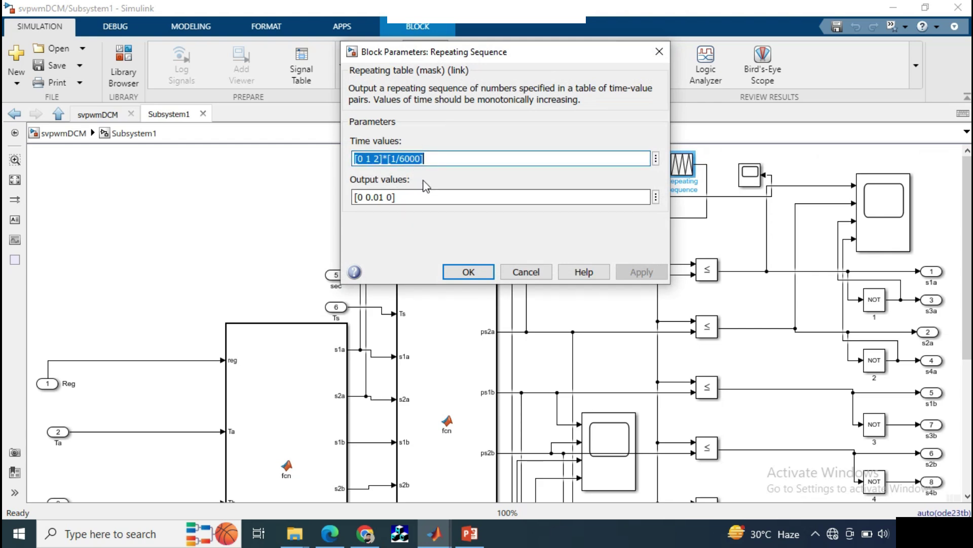
left_click(468, 272)
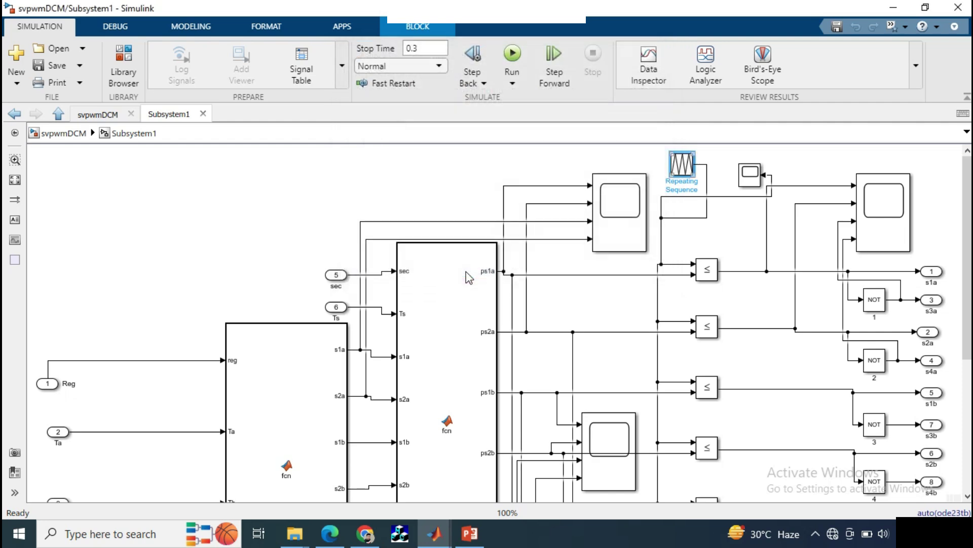
left_click(740, 252)
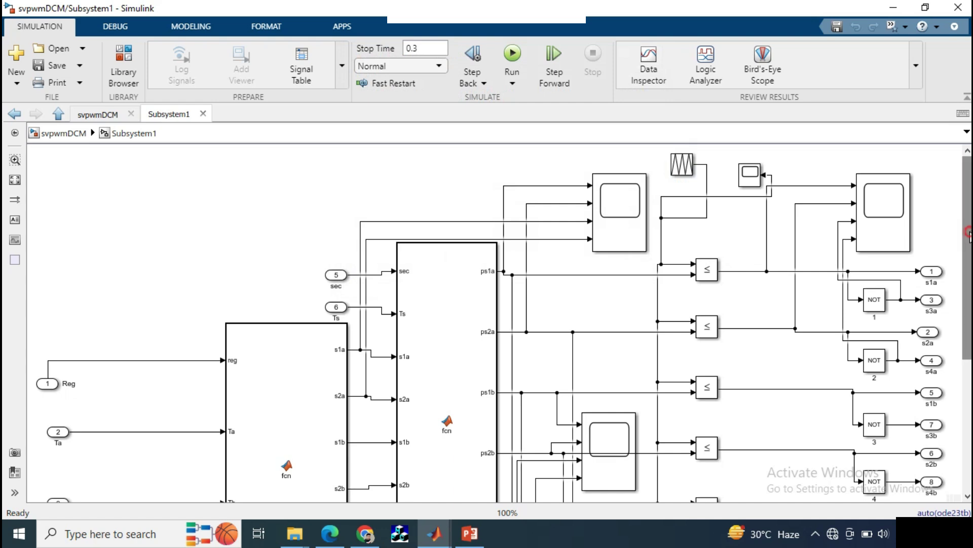
Examine how the comparators and NOT blocks in Subsystem1 produce the complementary switching outputs for each phase, starting with s1a to s4a.
scroll(968, 251, "down", 2)
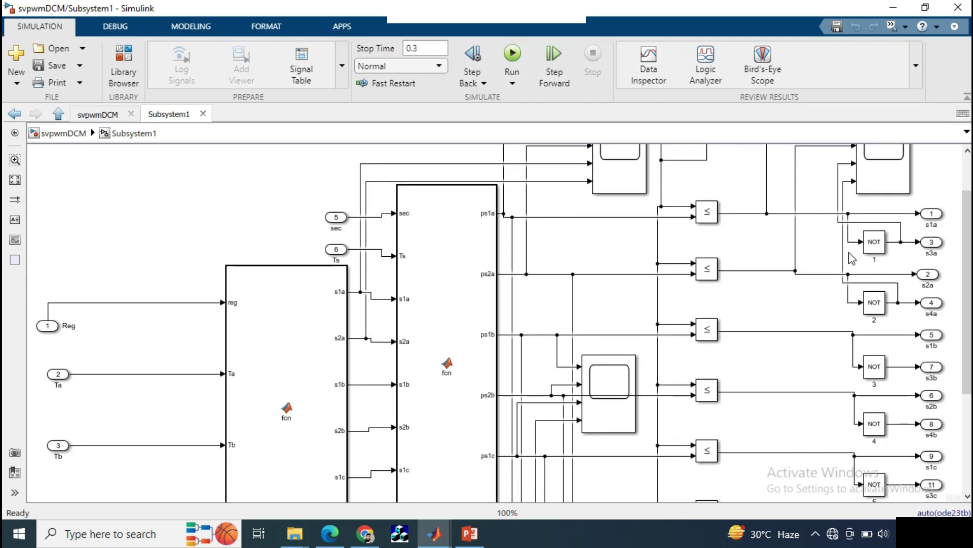
mouse_move(918, 172)
left_mouse_down()
mouse_move(962, 196)
mouse_move(928, 172)
left_mouse_up()
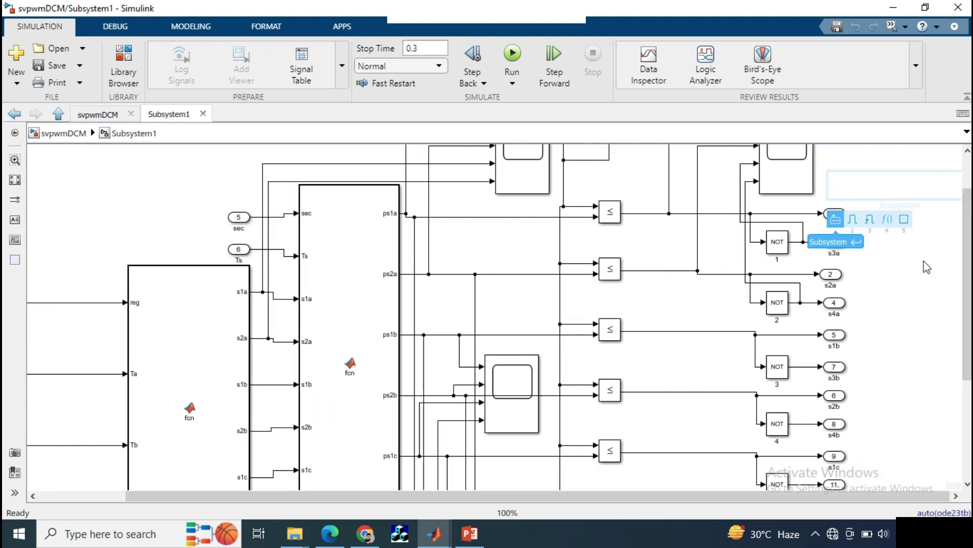
left_click_drag(967, 277, 967, 249)
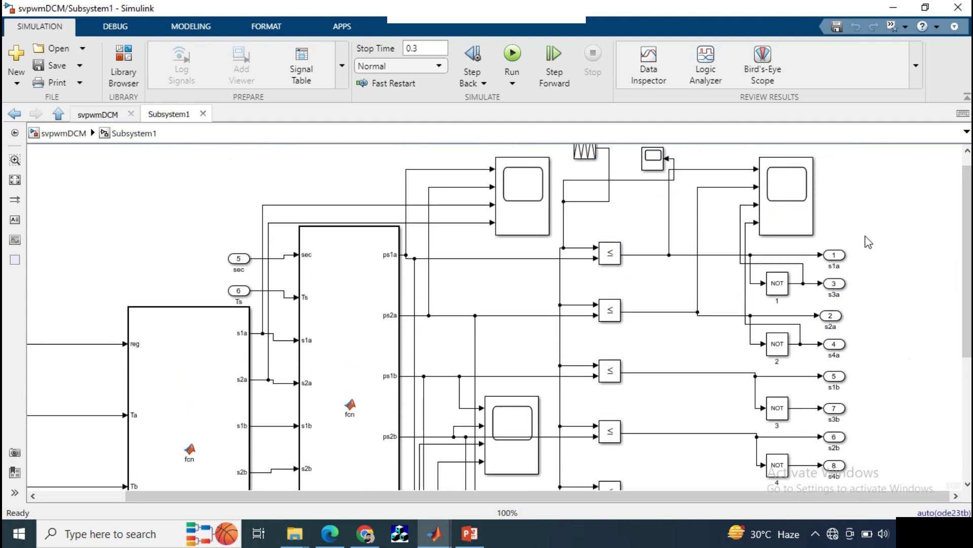
left_click(835, 257)
left_click(834, 285)
left_click(844, 319)
left_click(776, 352)
left_click(942, 306)
scroll(953, 245, "up", 1)
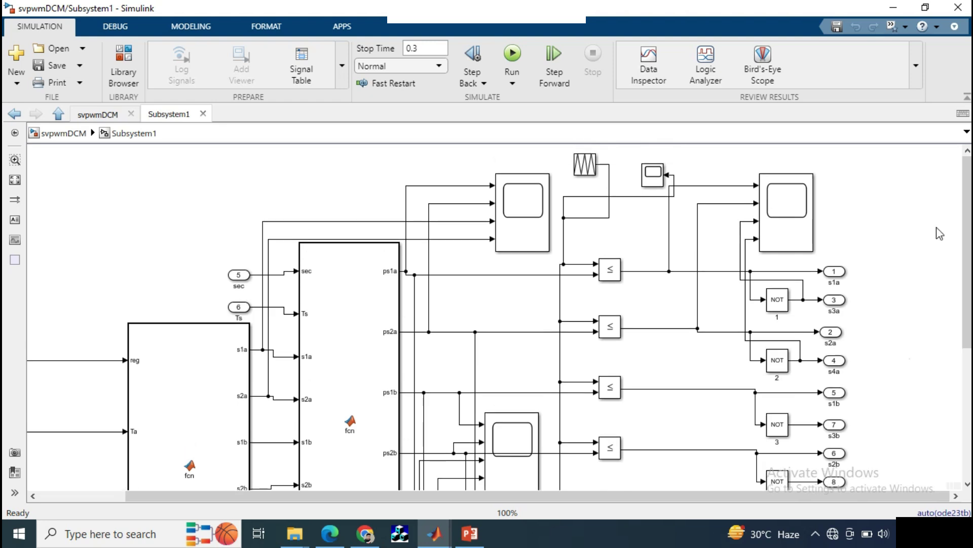
Return to the top-level svpwmDCM model and examine the s1a to s4c signal tags at the switching subsystem's outputs.
left_click(62, 134)
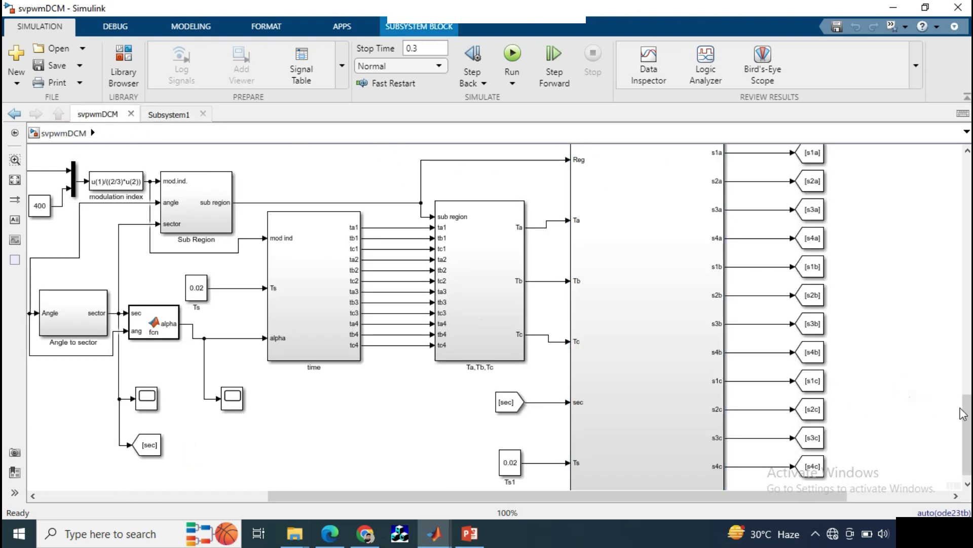
scroll(963, 413, "up", 10)
scroll(966, 412, "down", 5)
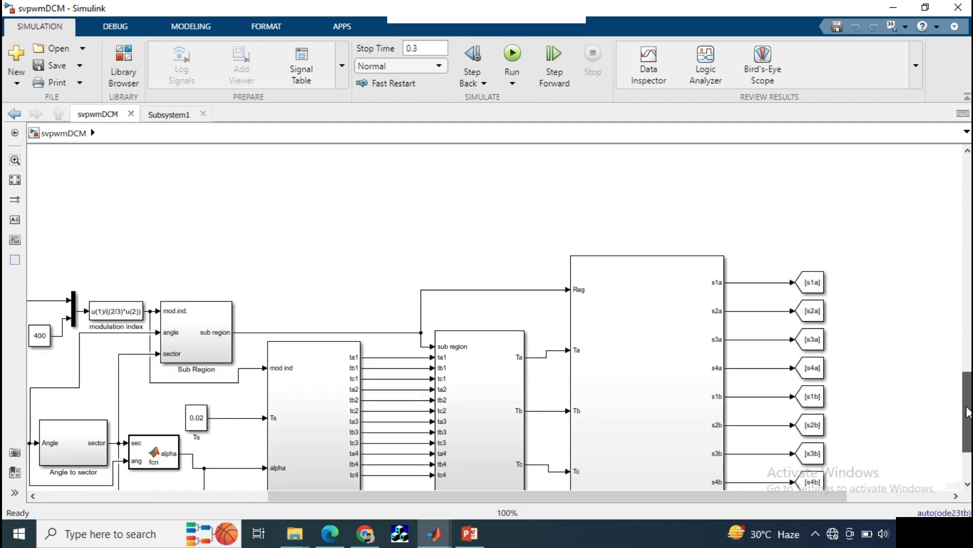
scroll(968, 413, "down", 8)
left_click_drag(679, 496, 728, 496)
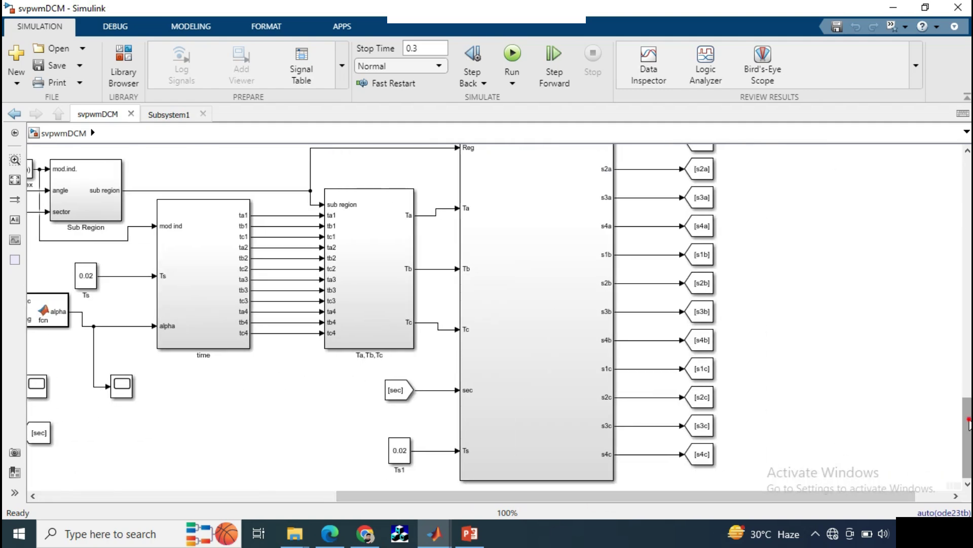
Examine the diode clamp inverter circuit and where the s1a to s4c gate signals connect to its switches.
left_click_drag(968, 423, 954, 172)
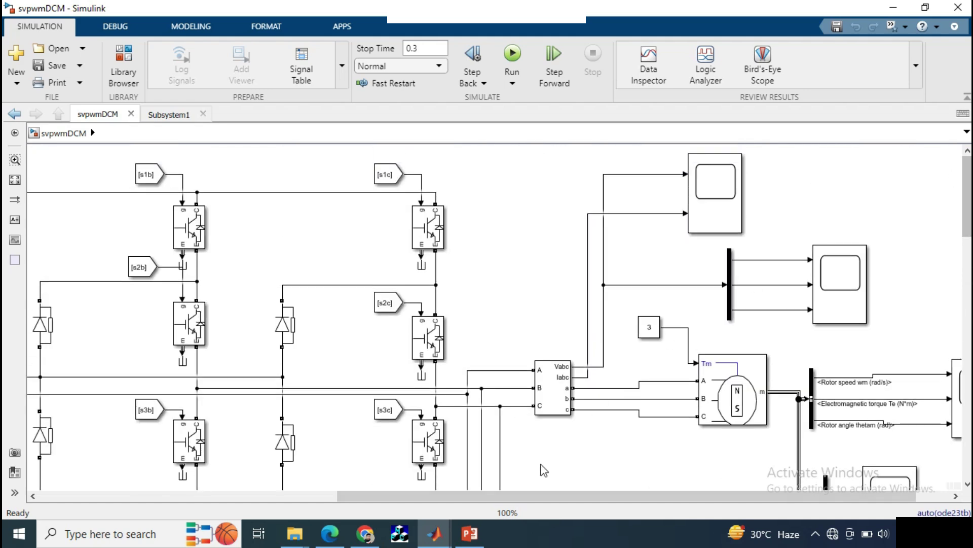
scroll(765, 248, "left", 5)
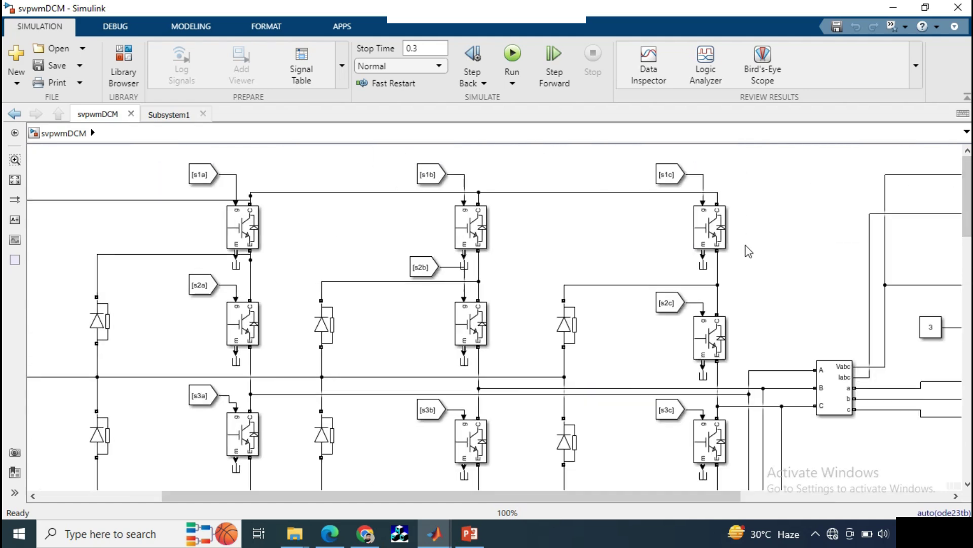
scroll(748, 250, "down", 1)
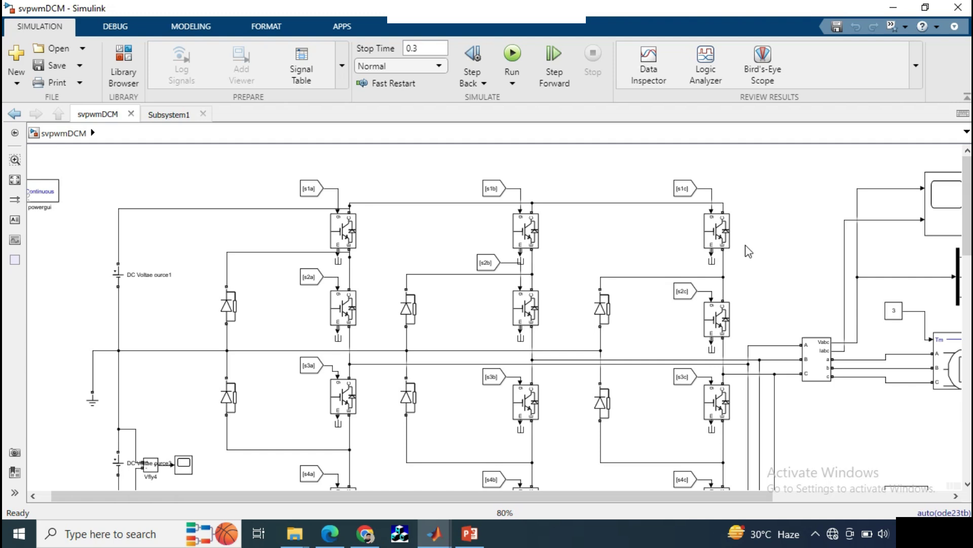
left_click(959, 197)
left_click_drag(969, 203, 966, 217)
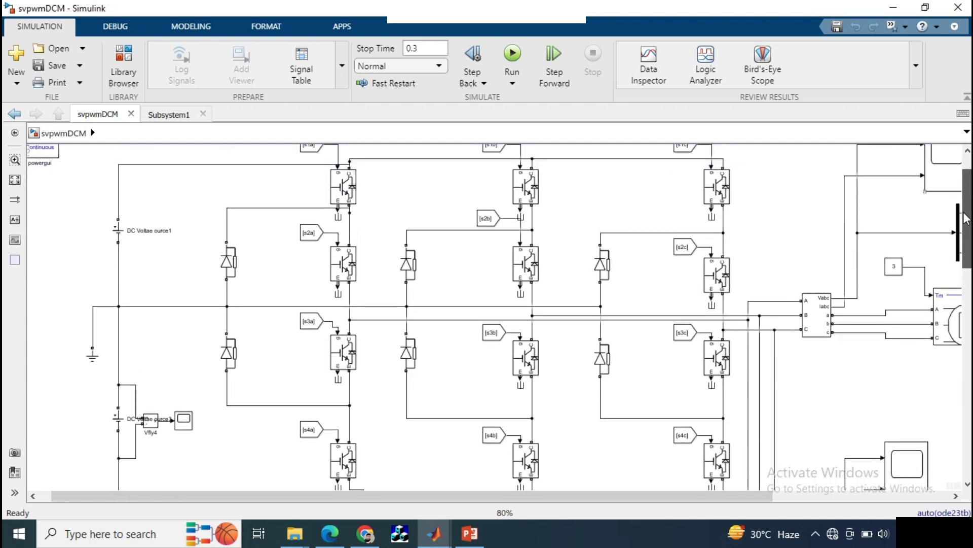
Check the amplitude of both DC voltage sources feeding the inverter, and close their parameters.
double_click(120, 236)
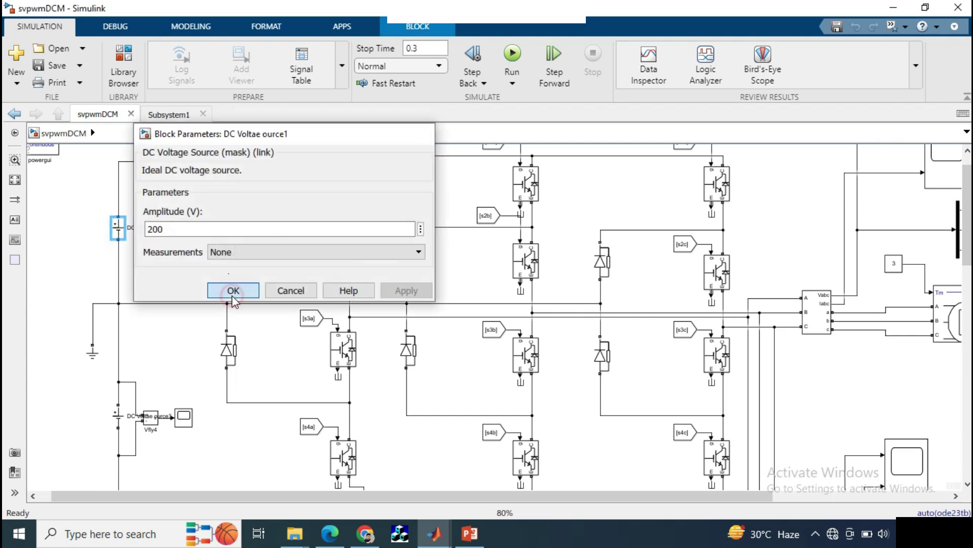
left_click(232, 297)
double_click(118, 414)
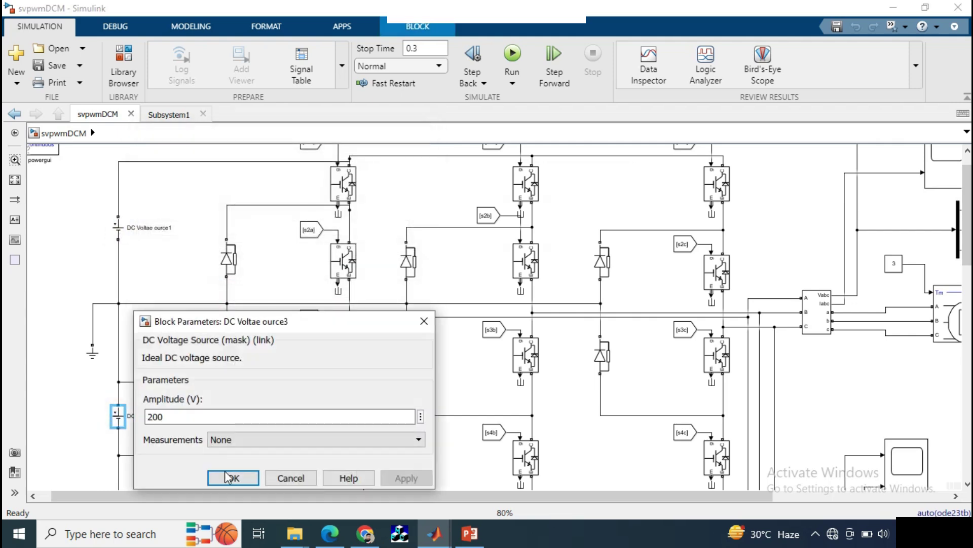
left_click(228, 478)
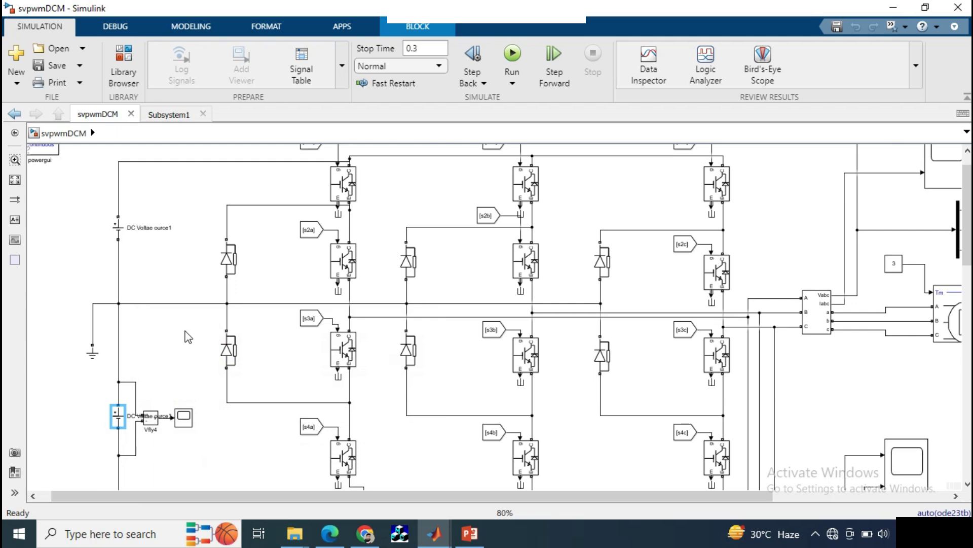
left_click(187, 334)
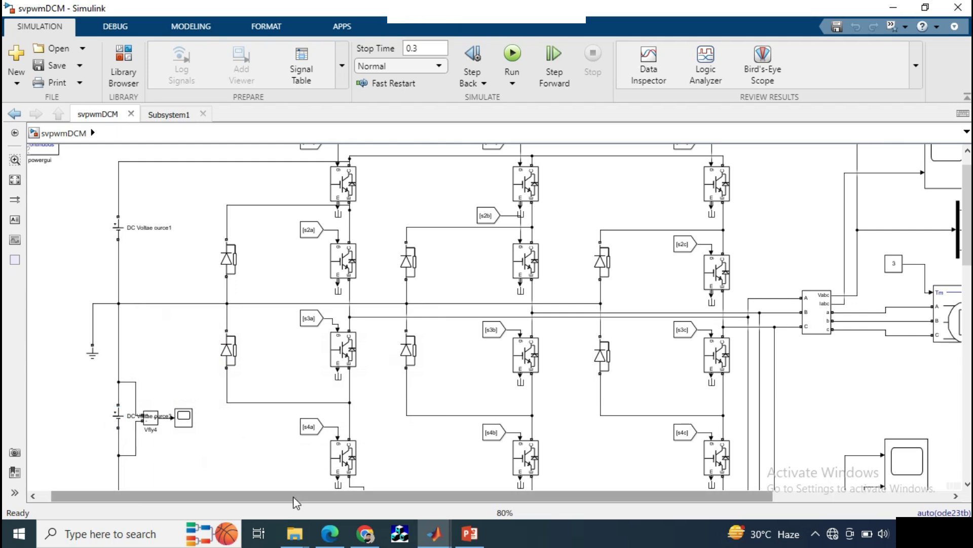
Run the svpwmDCM simulation.
left_click_drag(297, 502, 496, 491)
scroll(554, 256, "up", 1)
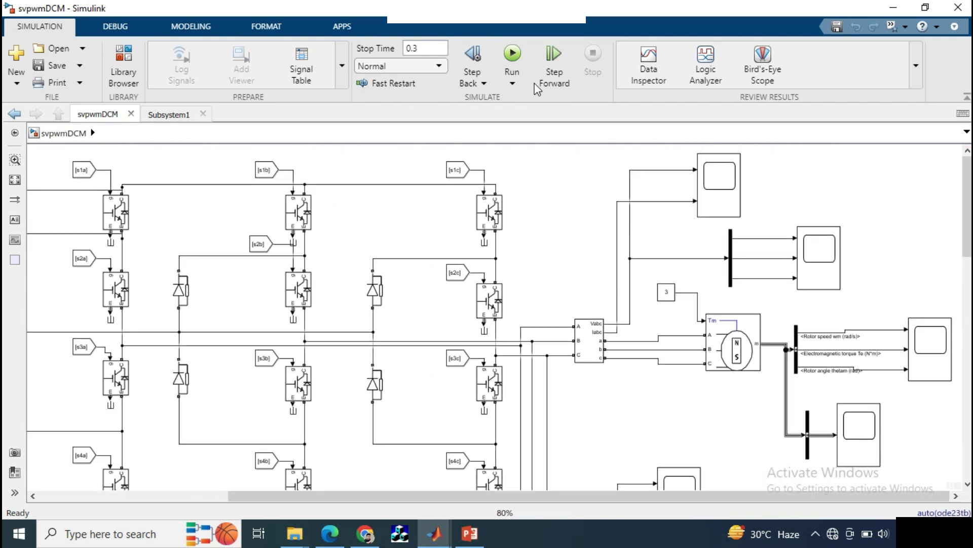
left_click(510, 59)
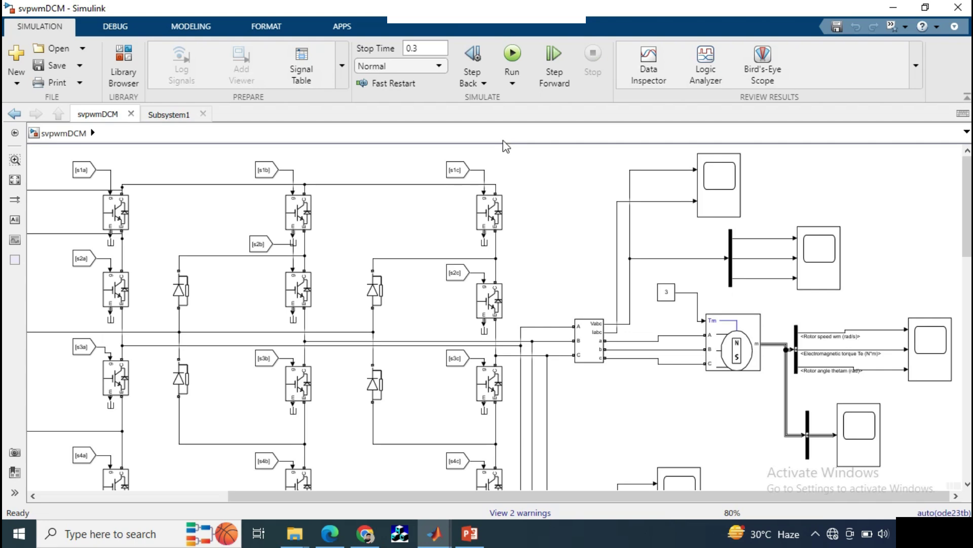
Check the motor-side Three-Phase V-I Measurement settings, and view its voltage and current waveforms in Scope20.
left_click(595, 340)
double_click(594, 341)
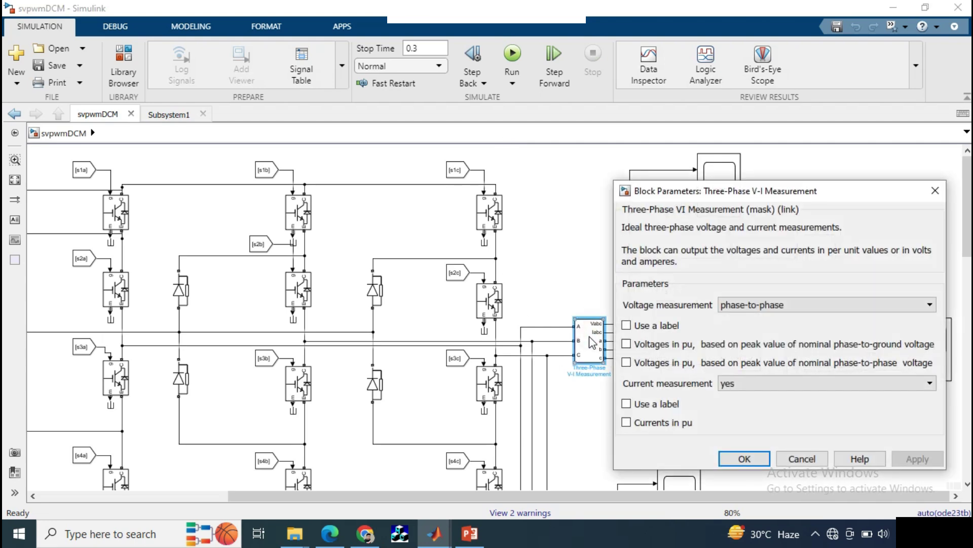
left_click(744, 459)
left_click(715, 186)
double_click(716, 186)
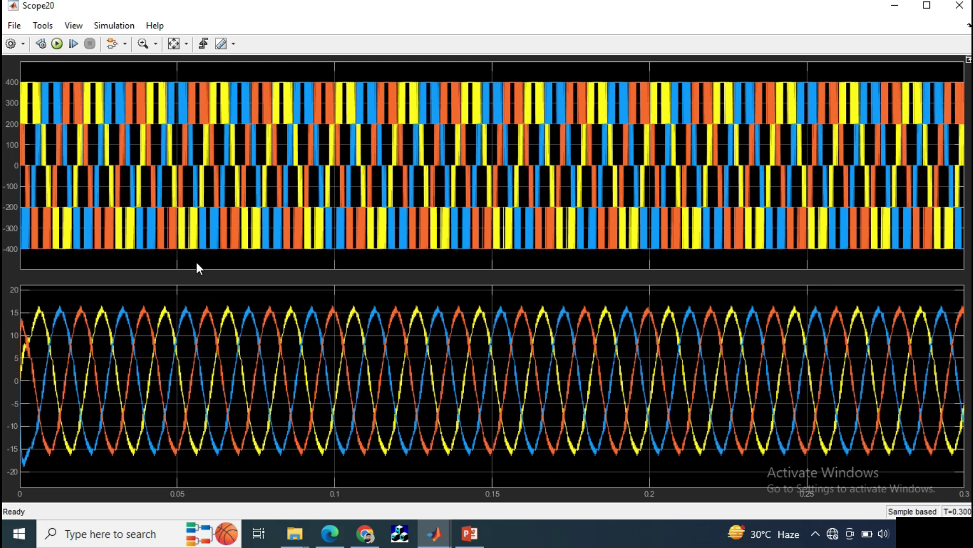
left_click(959, 7)
Check the voltage measurement setting of the Three-Phase V-I Measurement1 block feeding the resistive load.
scroll(587, 301, "down", 5)
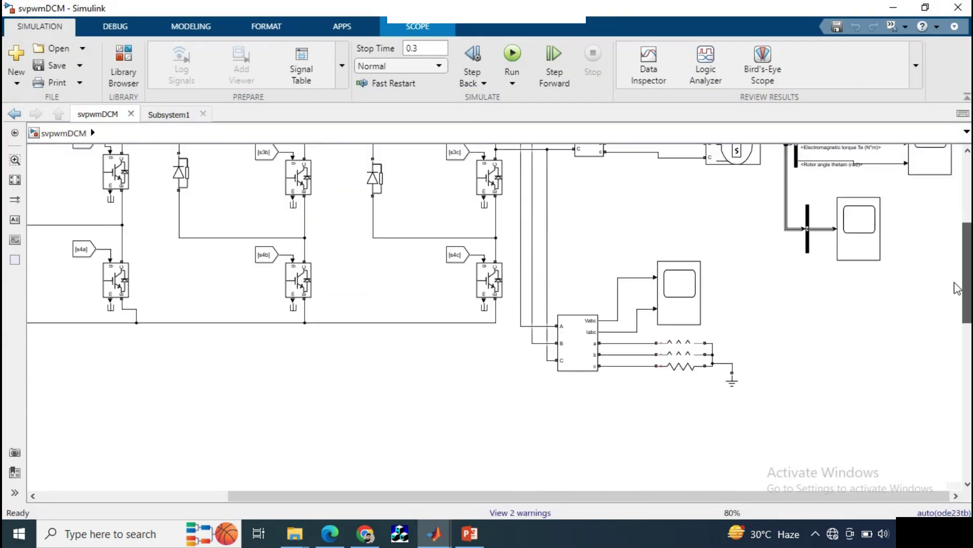
left_click(587, 301)
double_click(587, 302)
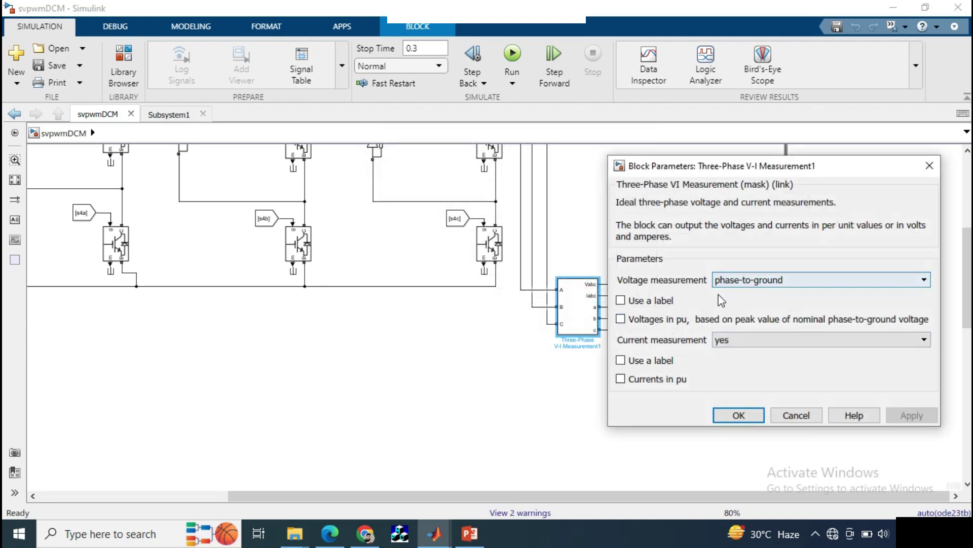
left_click(738, 415)
View the resistive load's voltage and current in Scope4, zoomed in to about 0.036 to 0.078 s, and close the scope.
double_click(687, 261)
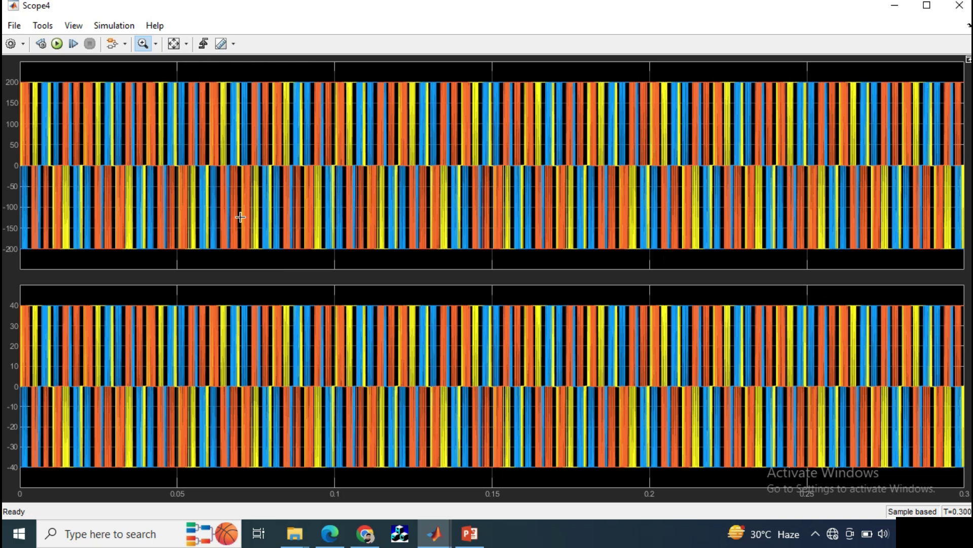
left_click_drag(187, 174, 260, 269)
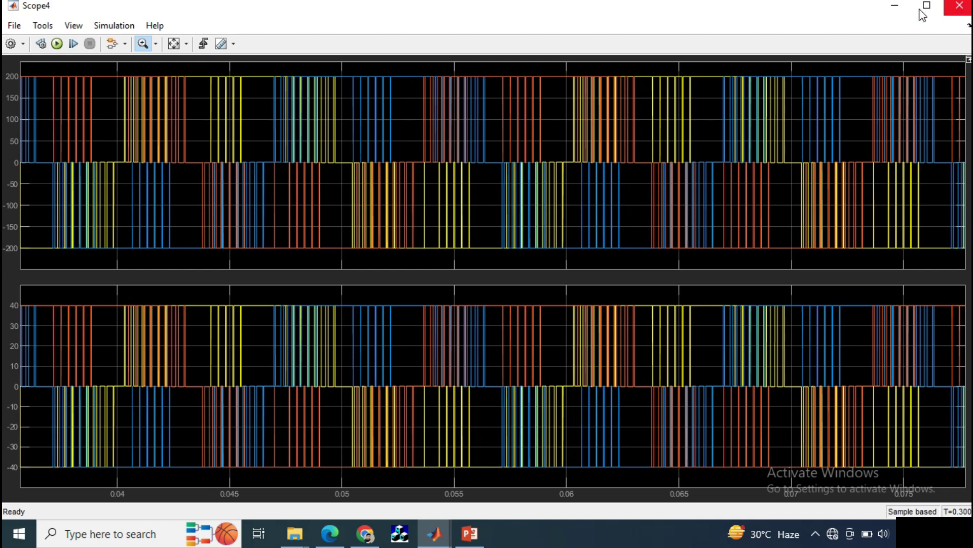
left_click(966, 6)
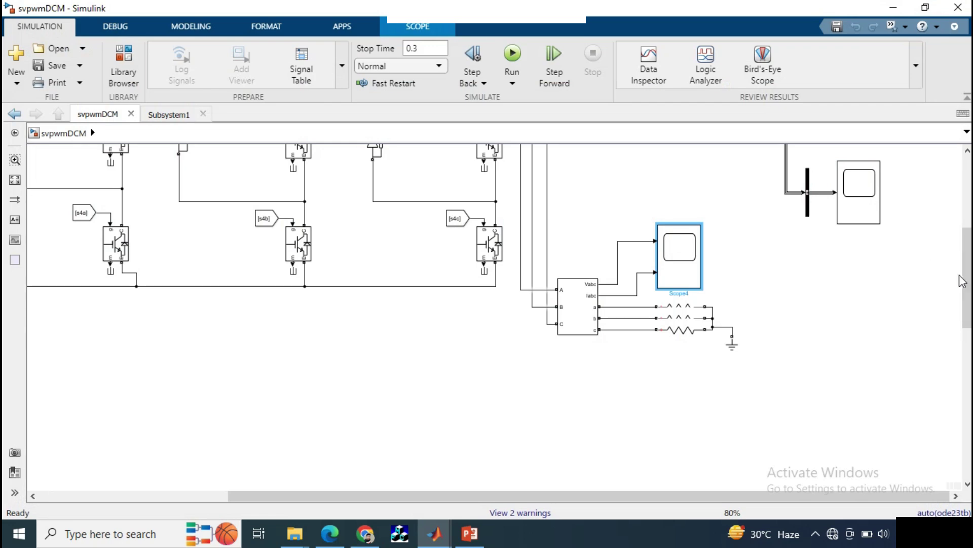
View the three separate phase-to-phase voltage waveforms in Scope6 and close the scope.
left_click_drag(966, 263, 968, 172)
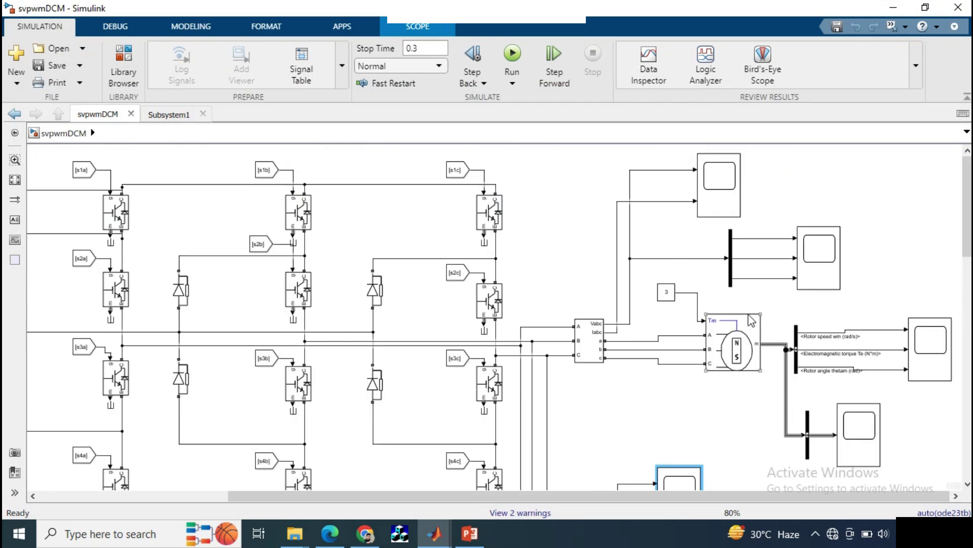
left_click(821, 263)
double_click(820, 263)
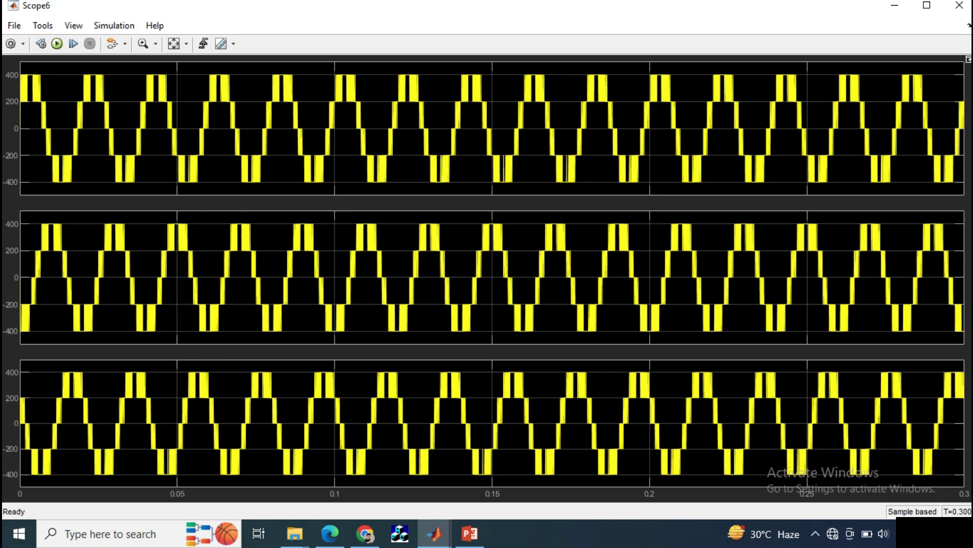
left_click(959, 5)
Review the motor-side voltage and current waveforms in Scope20 again and return to the model.
left_click(728, 189)
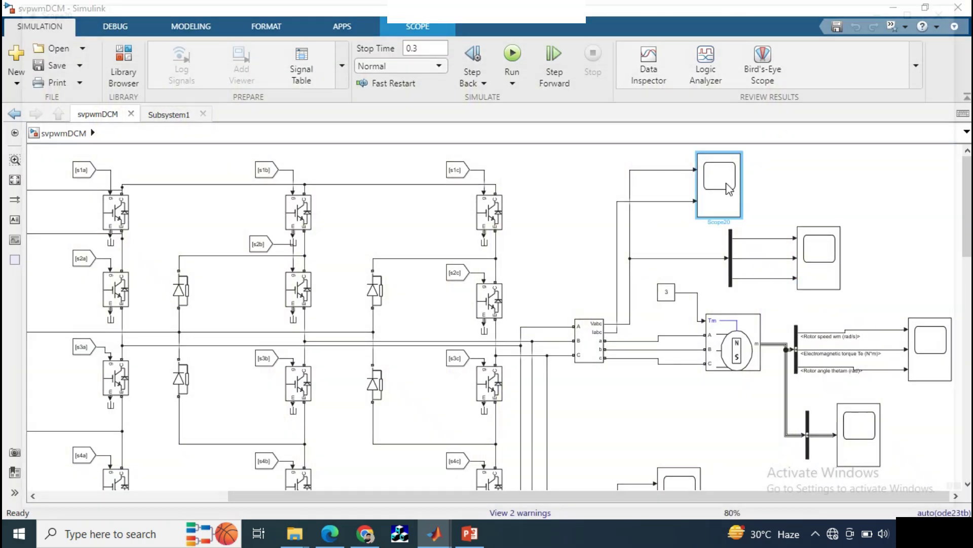
double_click(728, 189)
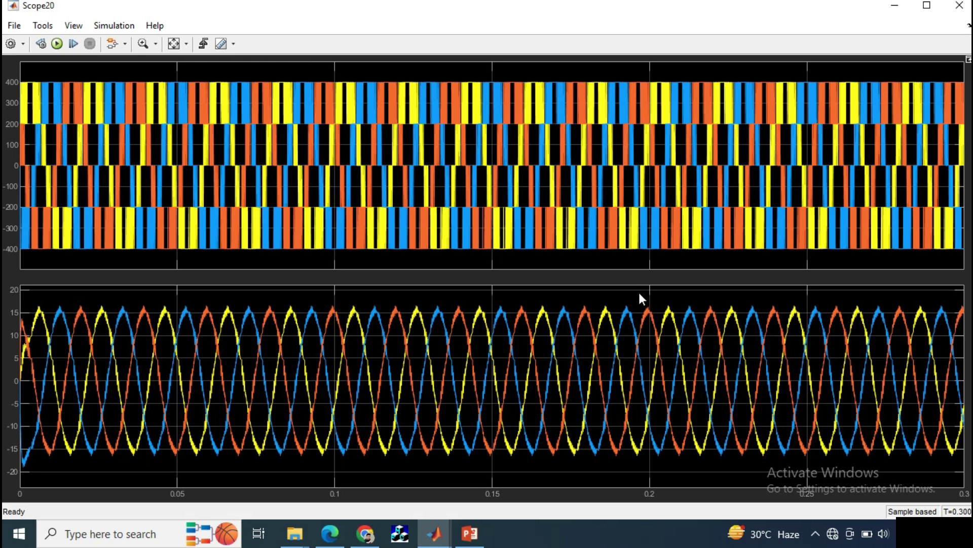
left_click(959, 5)
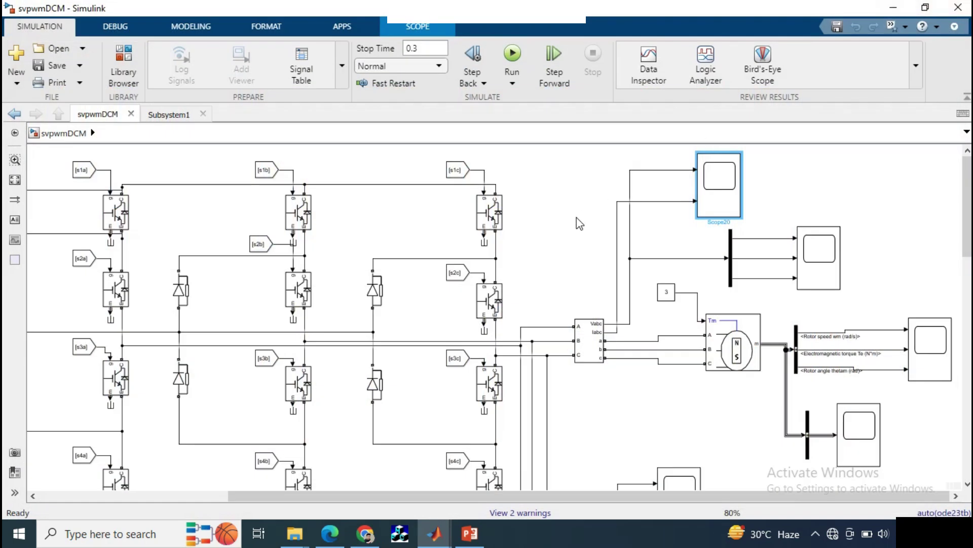
left_click(572, 222)
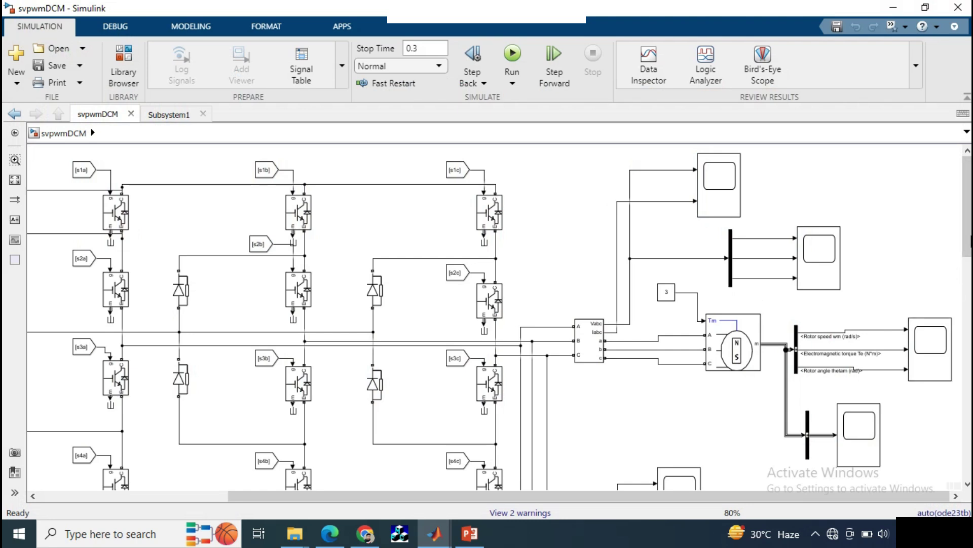
scroll(944, 283, "down", 5)
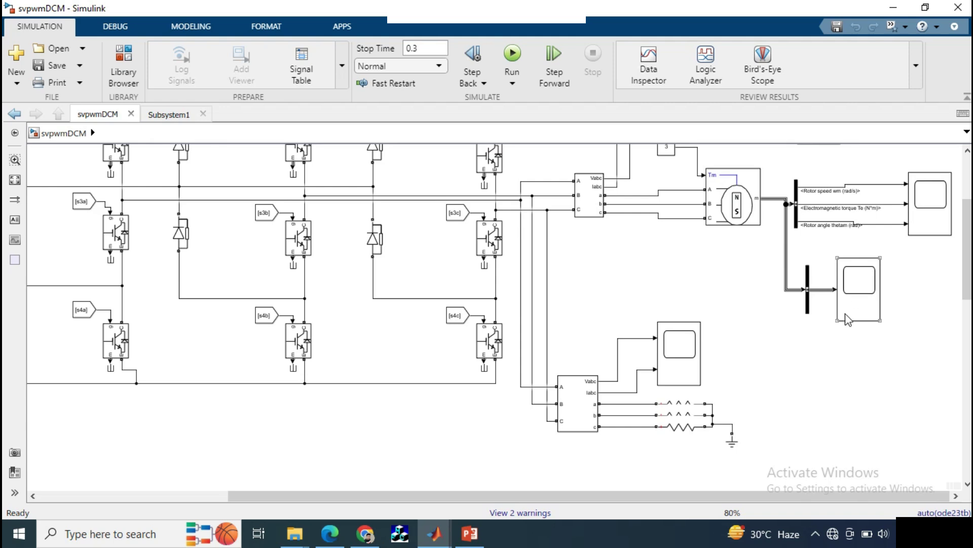
scroll(738, 154, "up", 4)
scroll(739, 154, "left", 6)
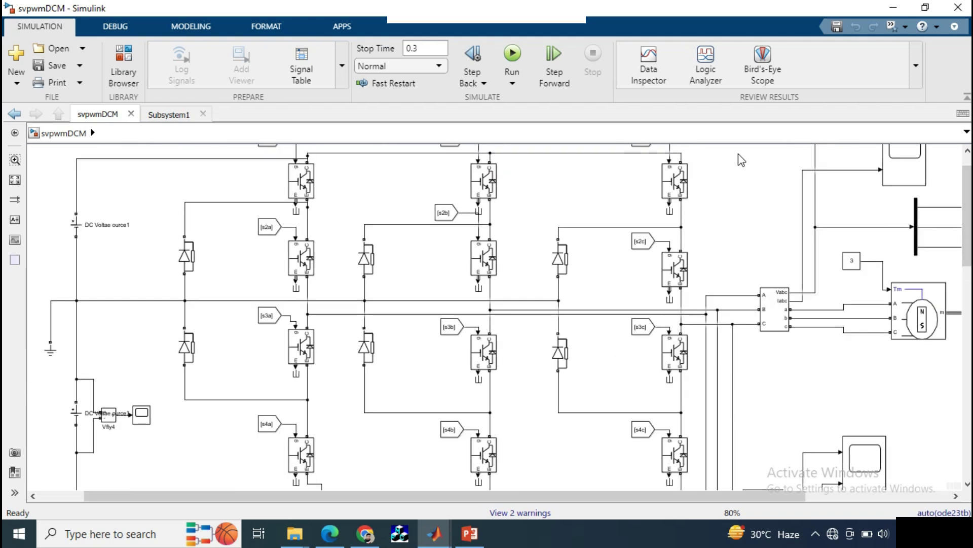